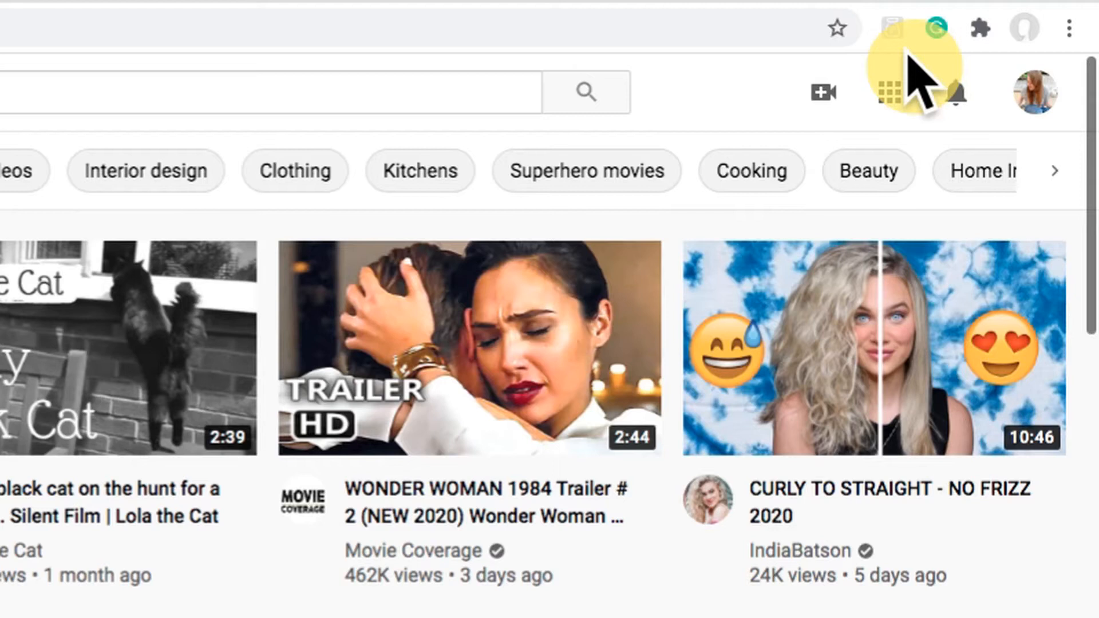
Step: Go to YouTube Studio from the account and open the channel's playlists
{"action": "left_click", "coordinate": [1038, 94]}
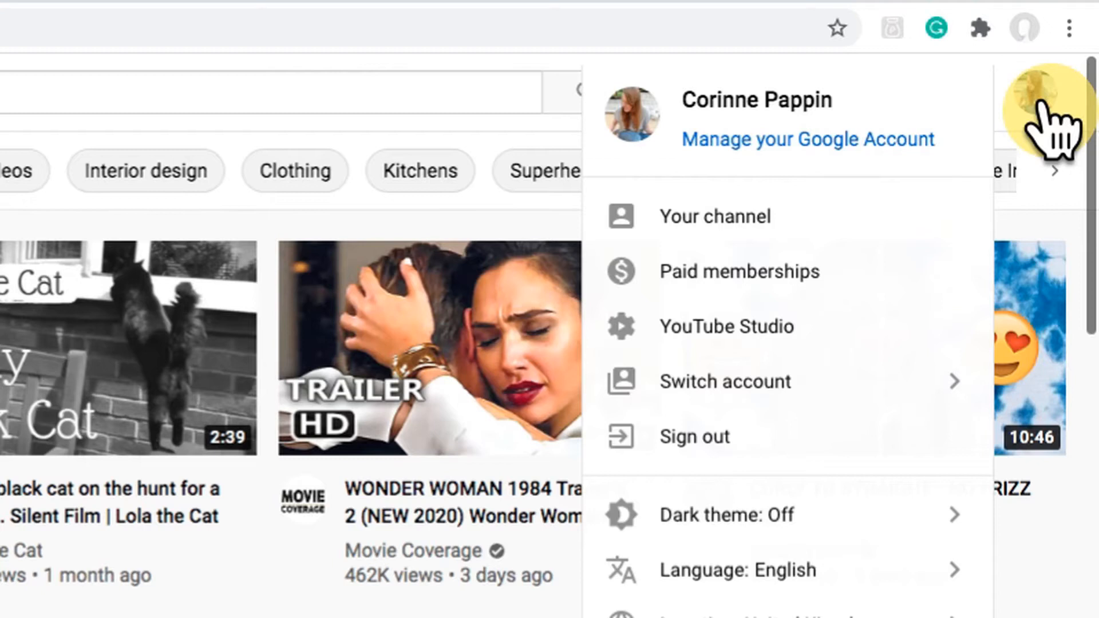
{"action": "left_click", "coordinate": [828, 325]}
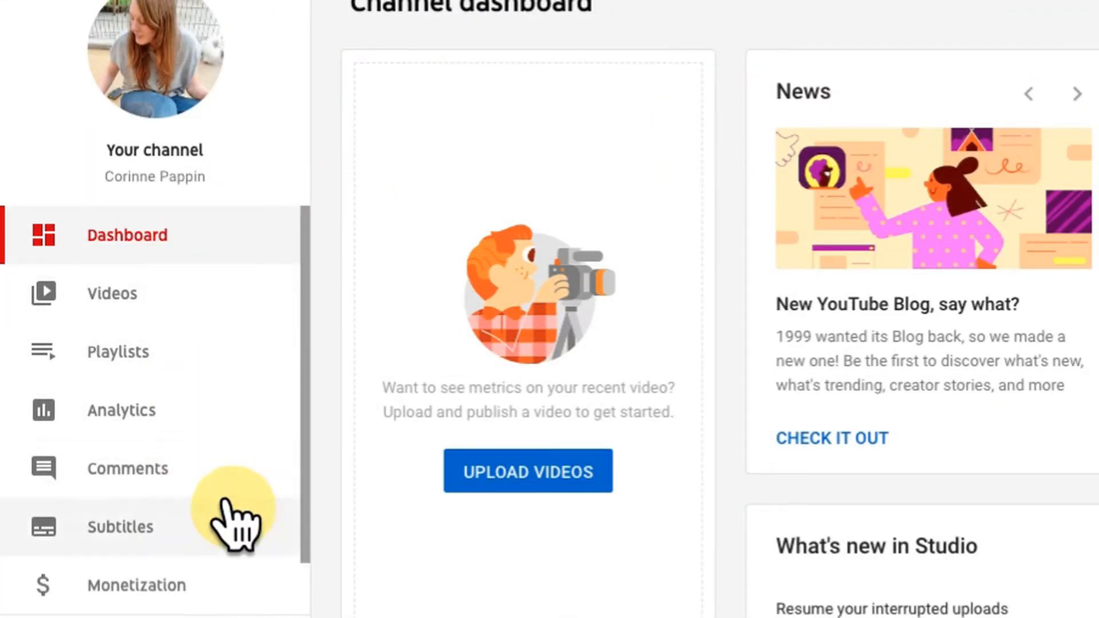
{"action": "left_click", "coordinate": [212, 352]}
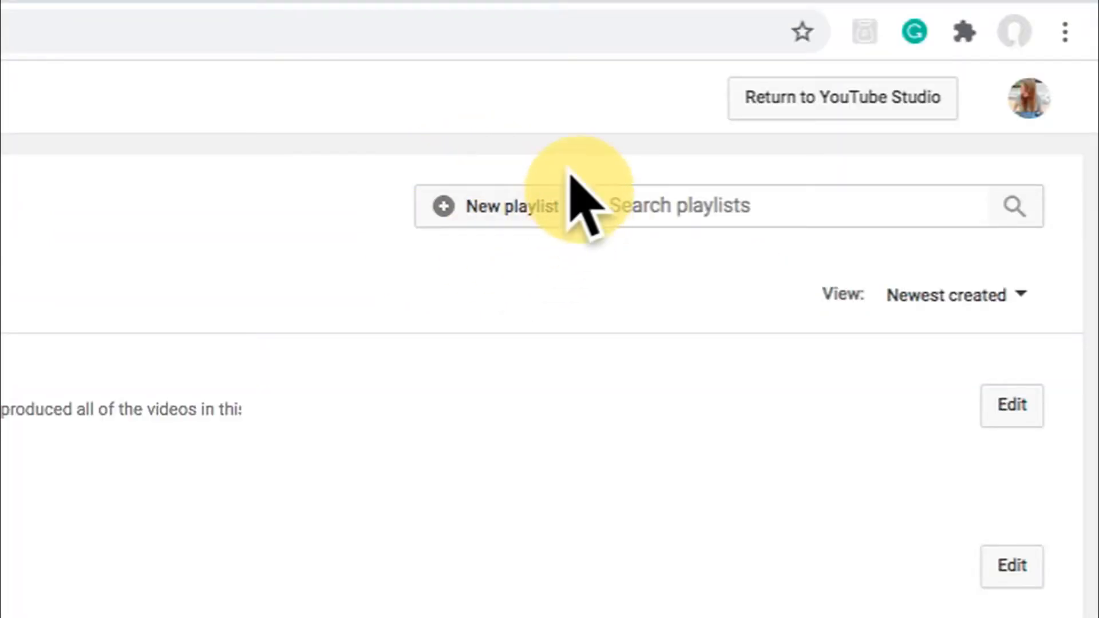
Step: Create a new playlist titled "Favourite Videos" with its visibility set to Public
{"action": "left_click", "coordinate": [509, 213]}
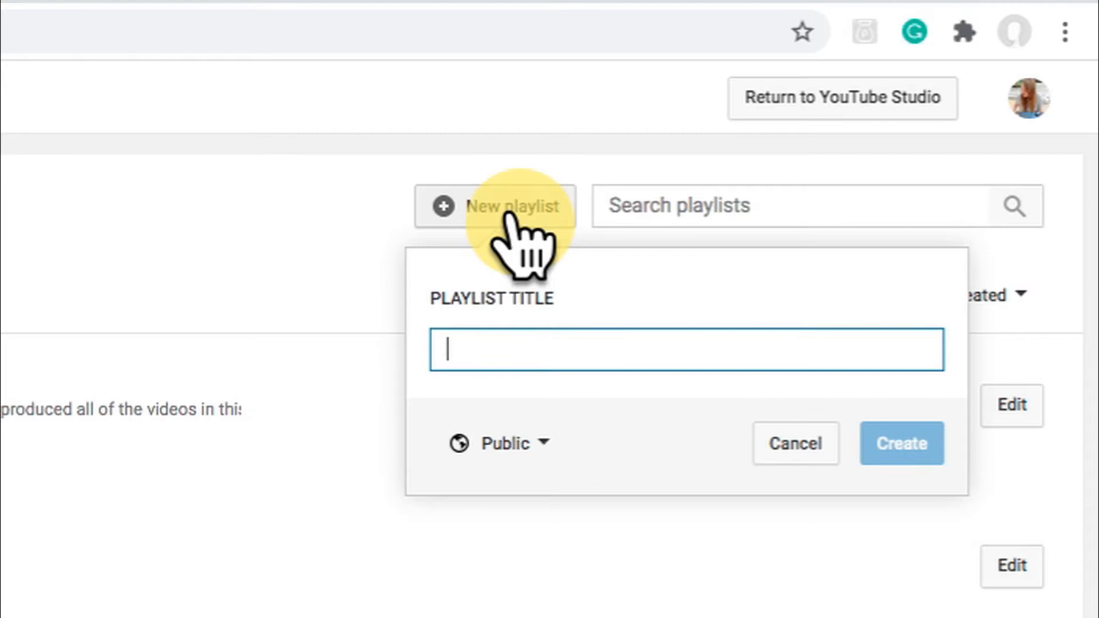
{"action": "left_click", "coordinate": [626, 345]}
{"action": "left_click", "coordinate": [626, 345]}
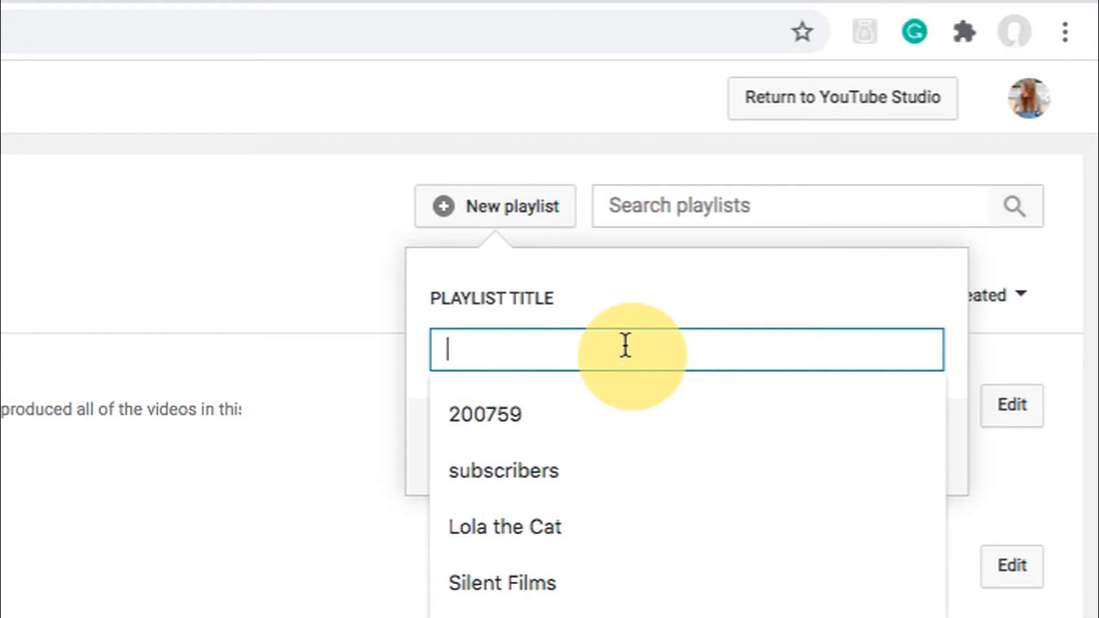
{"action": "type", "text": "Fav"}
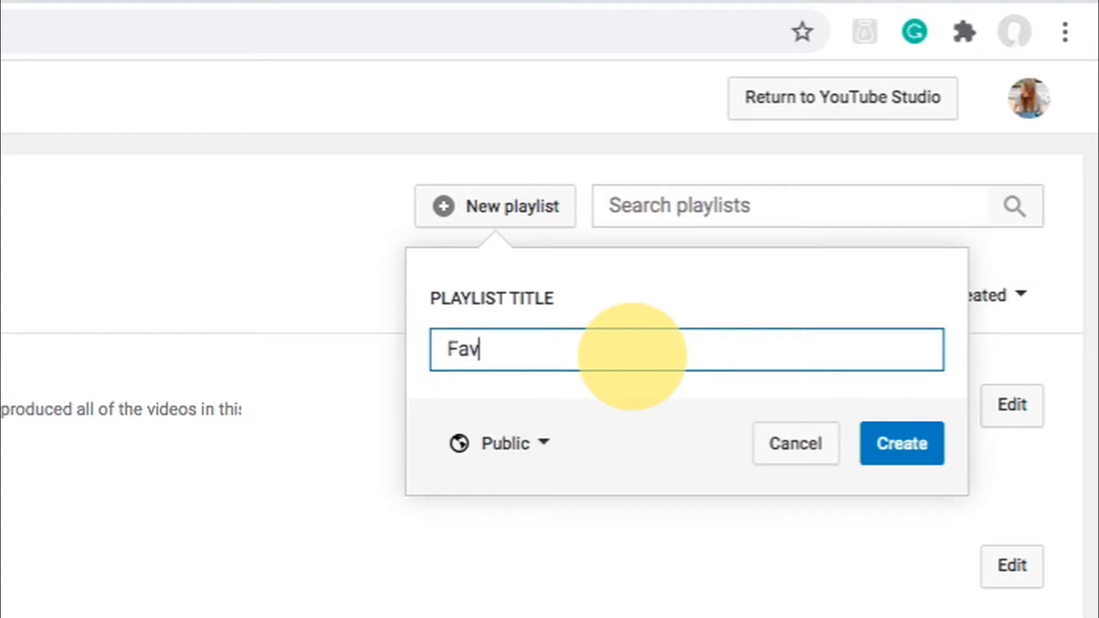
{"action": "type", "text": "ourite Videos"}
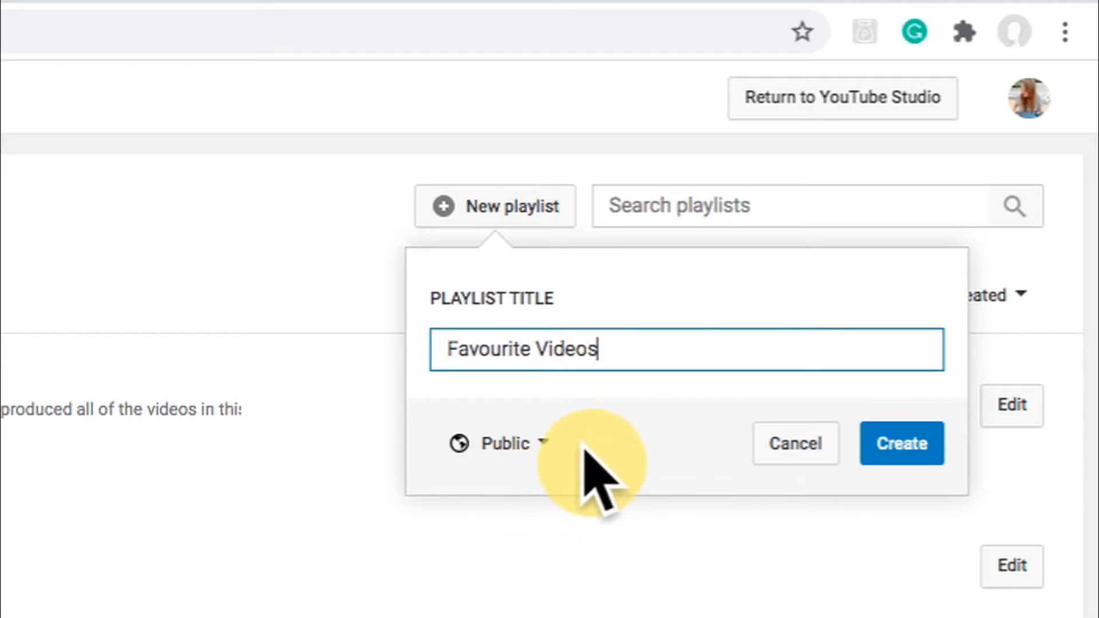
{"action": "left_click", "coordinate": [541, 452]}
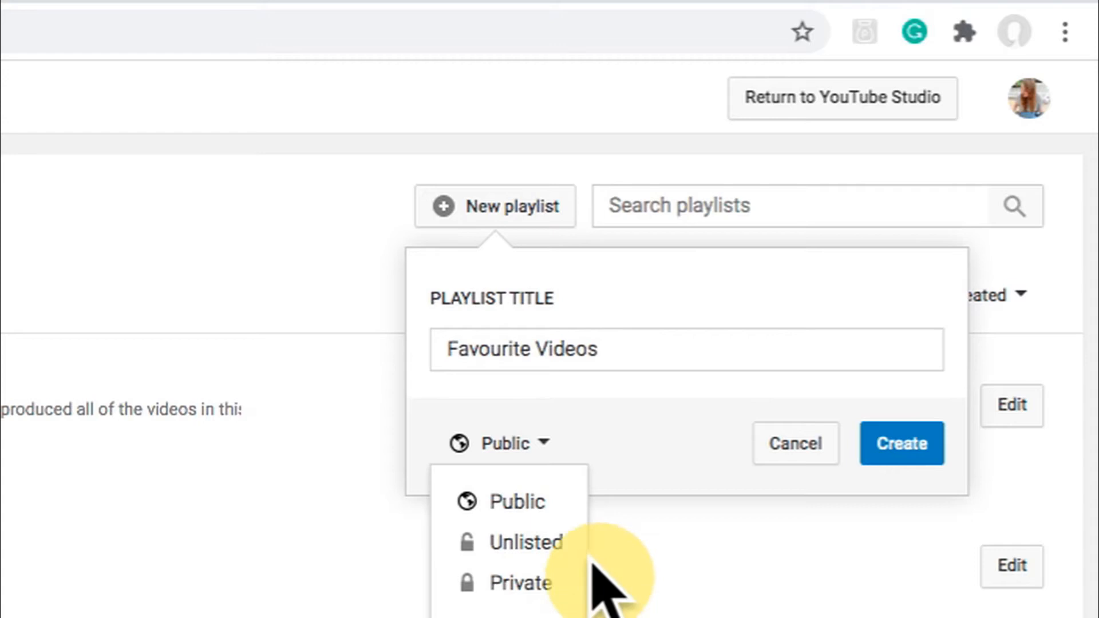
{"action": "left_click", "coordinate": [570, 499]}
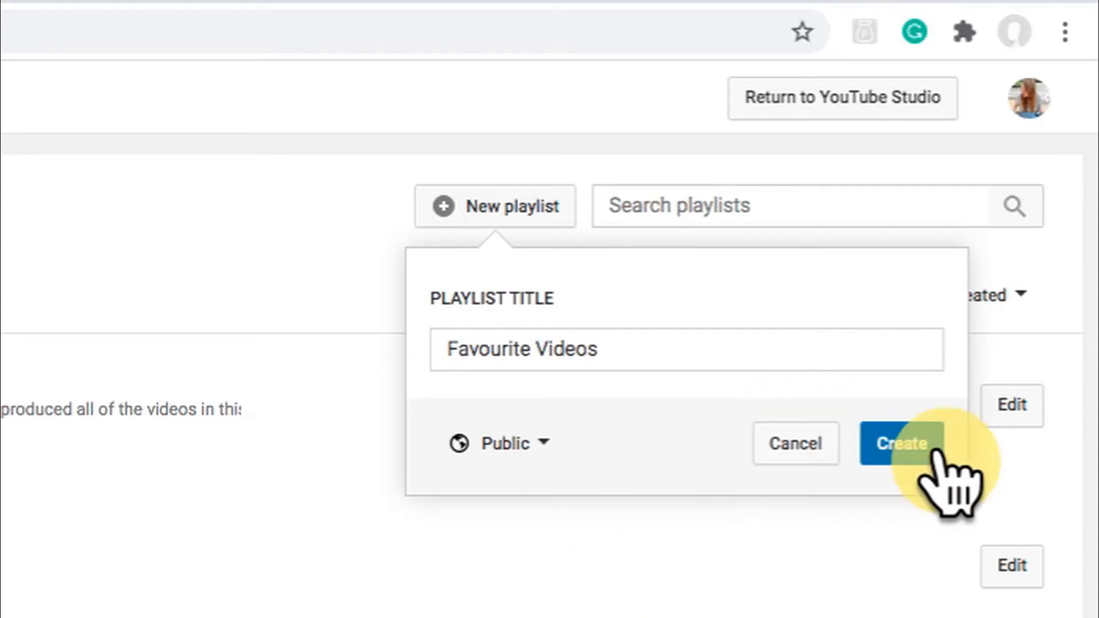
{"action": "left_click", "coordinate": [909, 449]}
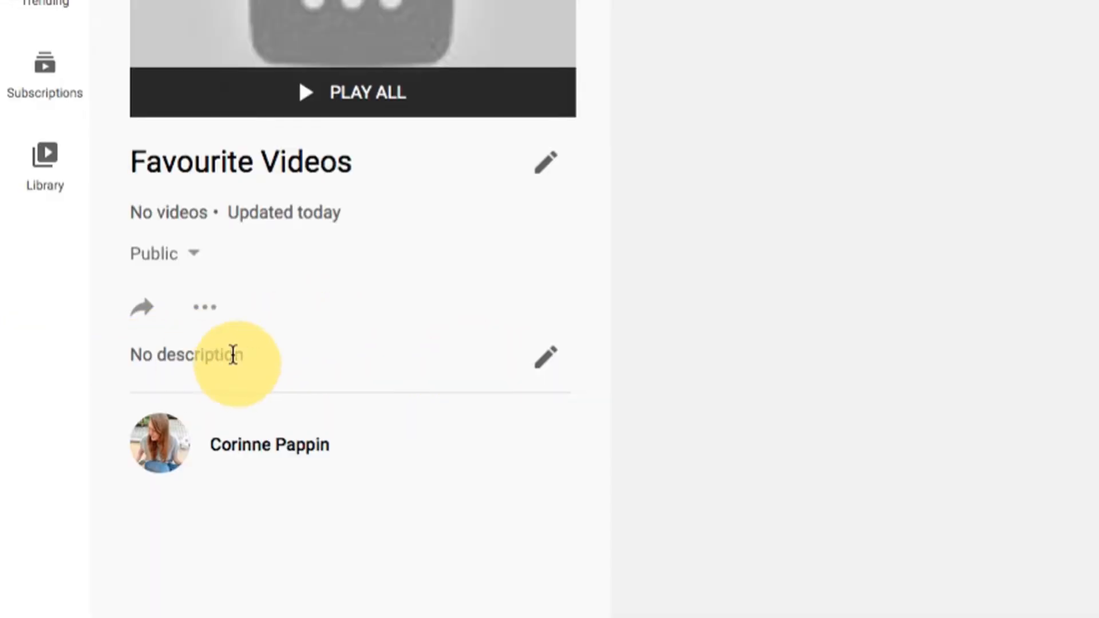
Step: Save the playlist description "Here is a playlist for all of my favourite videos on YouTube."
{"action": "left_click", "coordinate": [544, 356]}
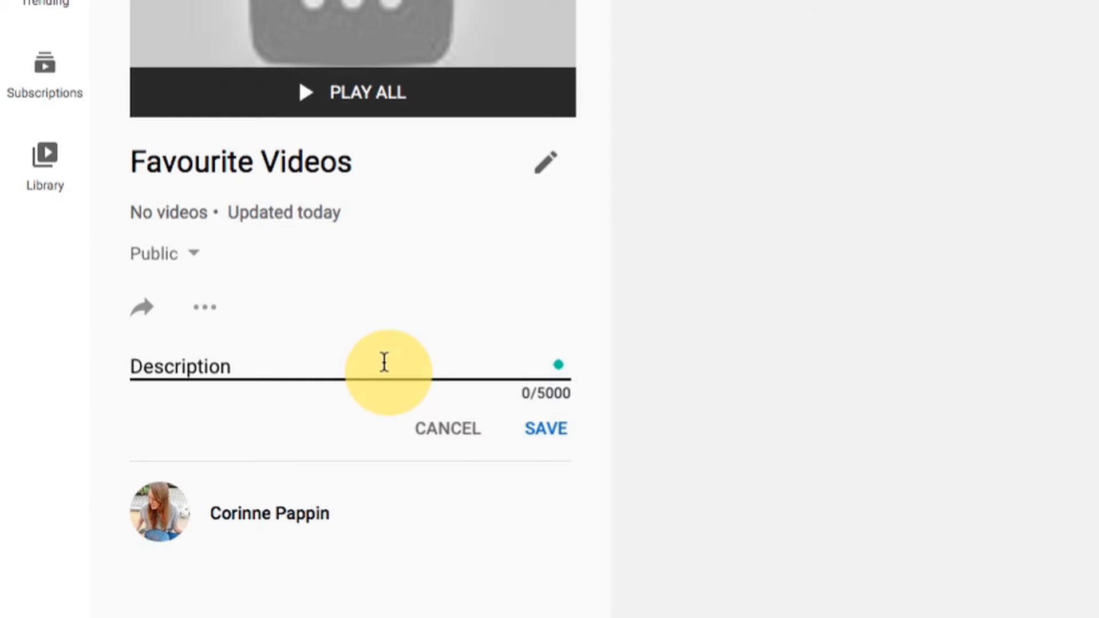
{"action": "type", "text": "Here is"}
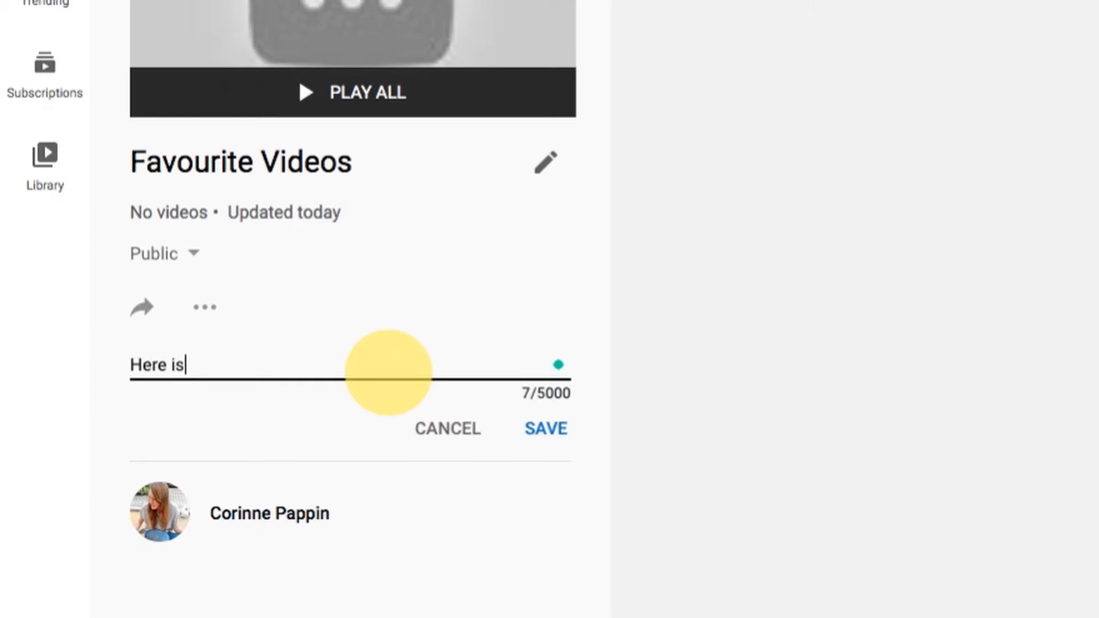
{"action": "type", "text": " a play"}
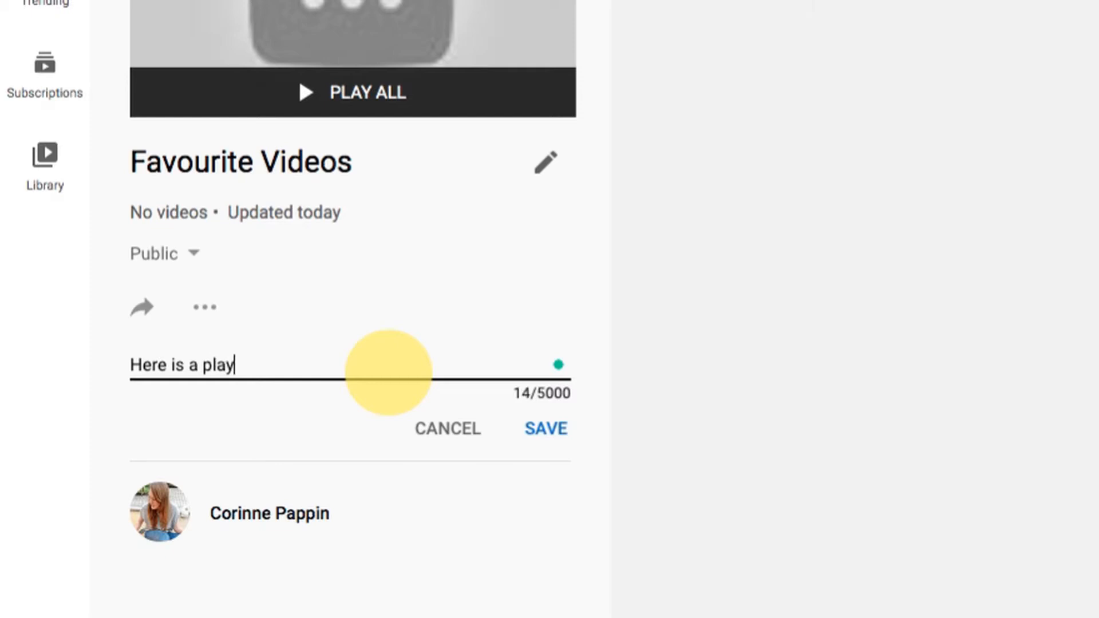
{"action": "type", "text": "list for all o"}
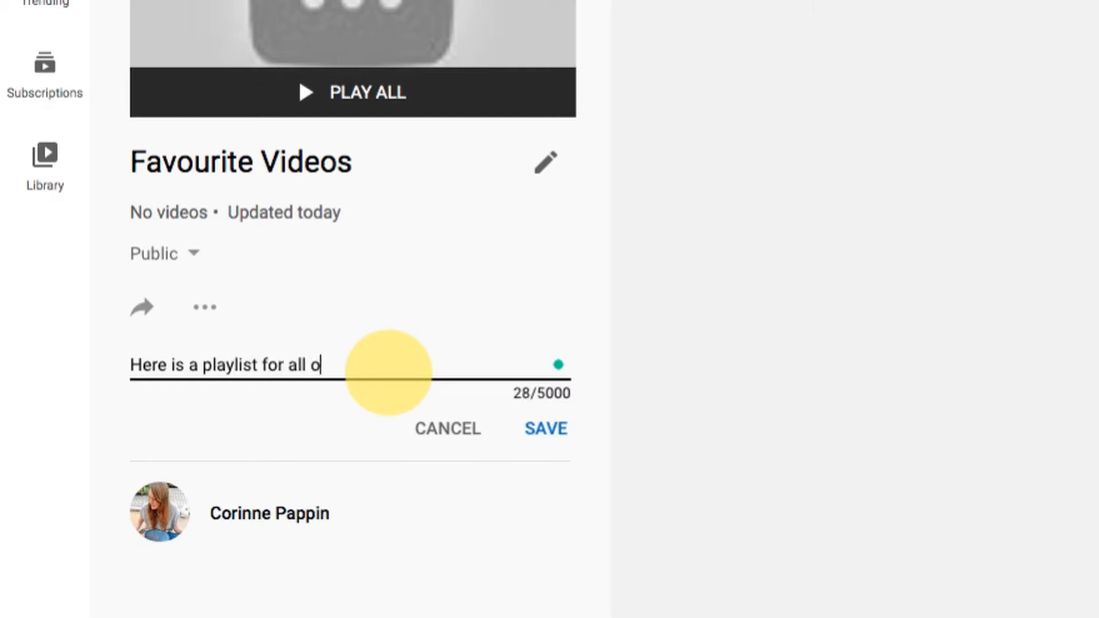
{"action": "type", "text": "f my favou"}
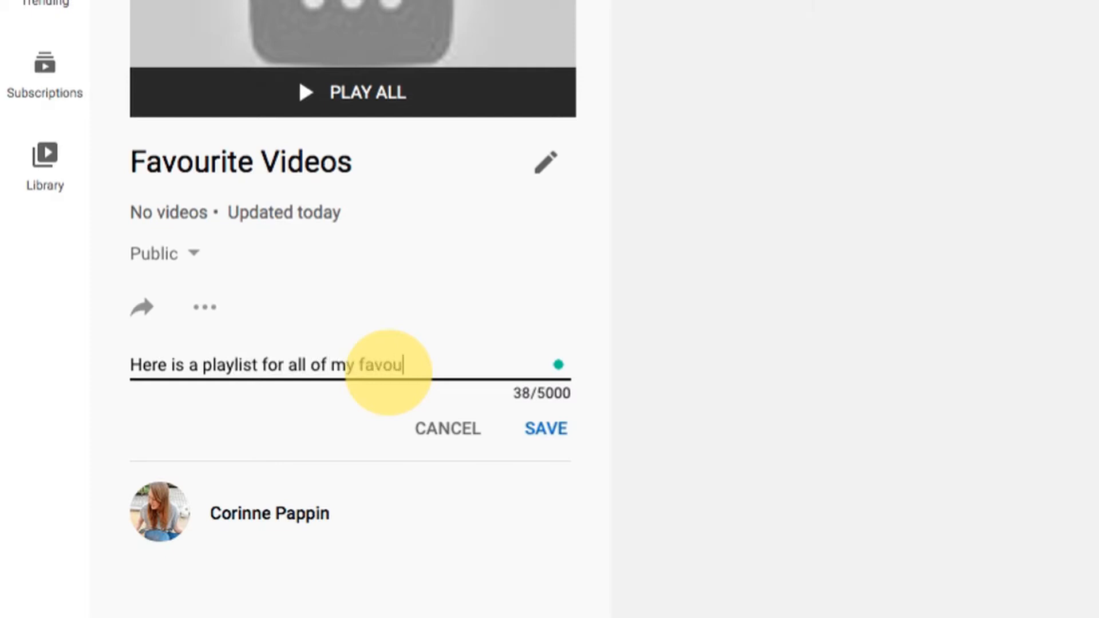
{"action": "type", "text": "rite videos"}
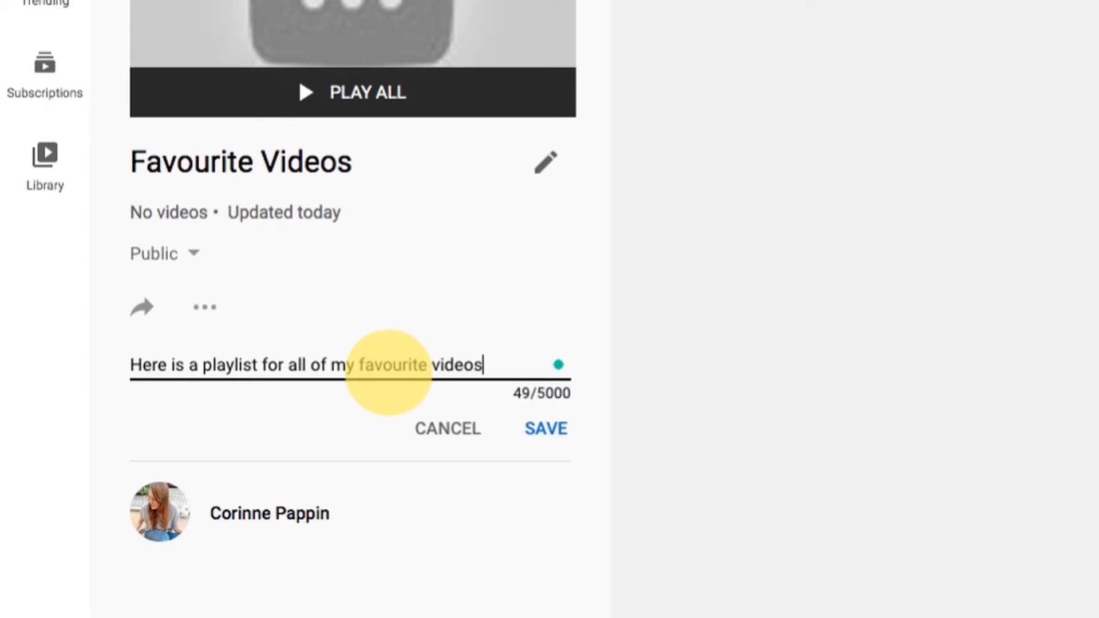
{"action": "type", "text": " on YouTu"}
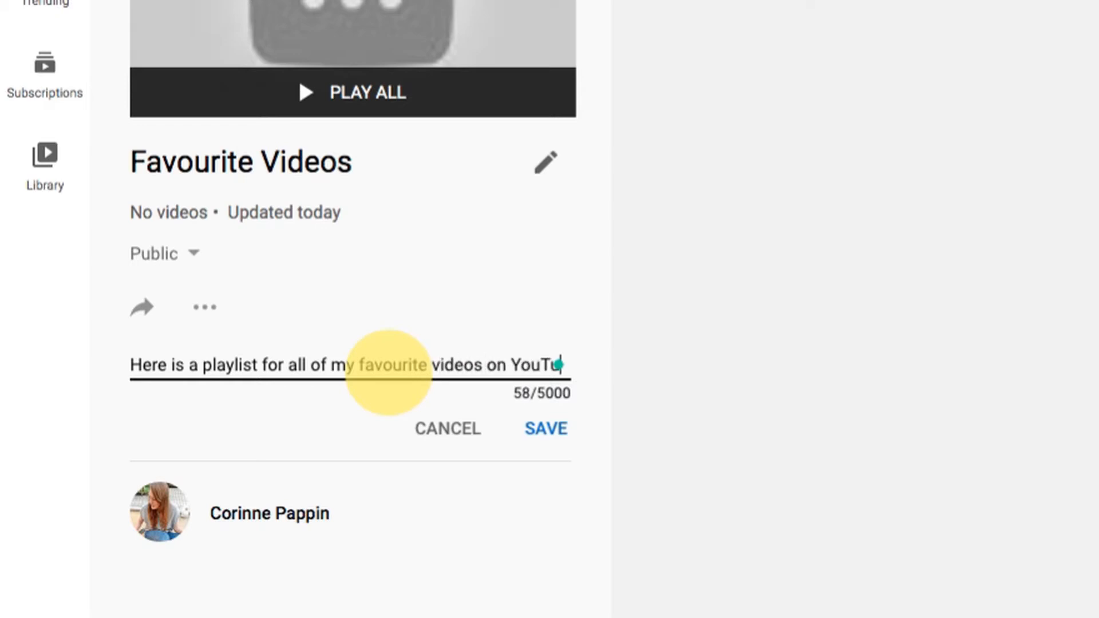
{"action": "type", "text": "be."}
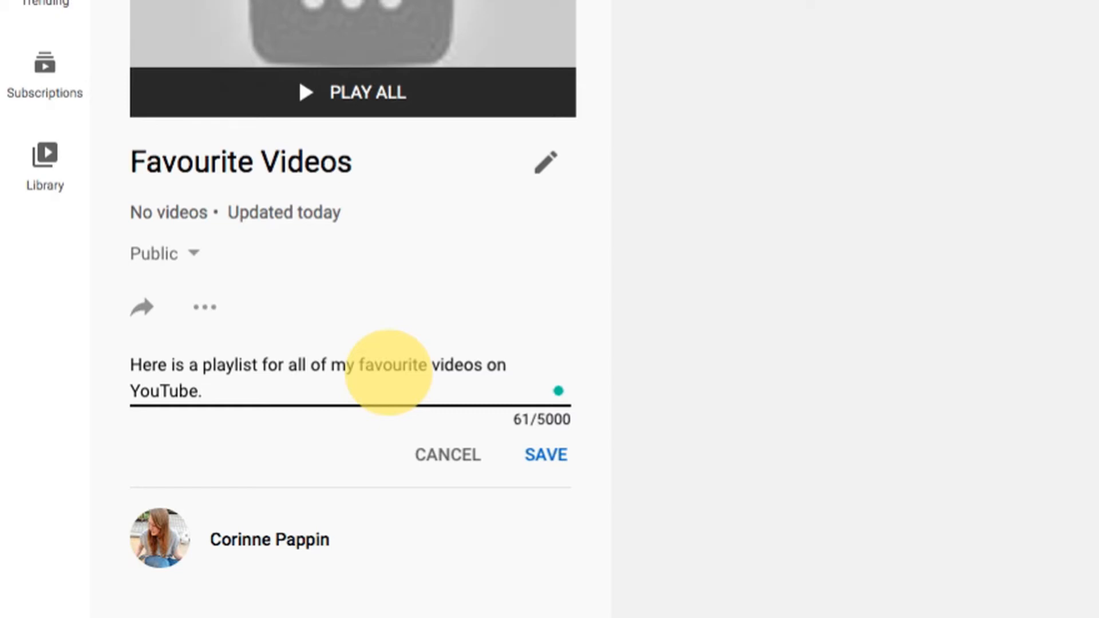
{"action": "left_click", "coordinate": [548, 457]}
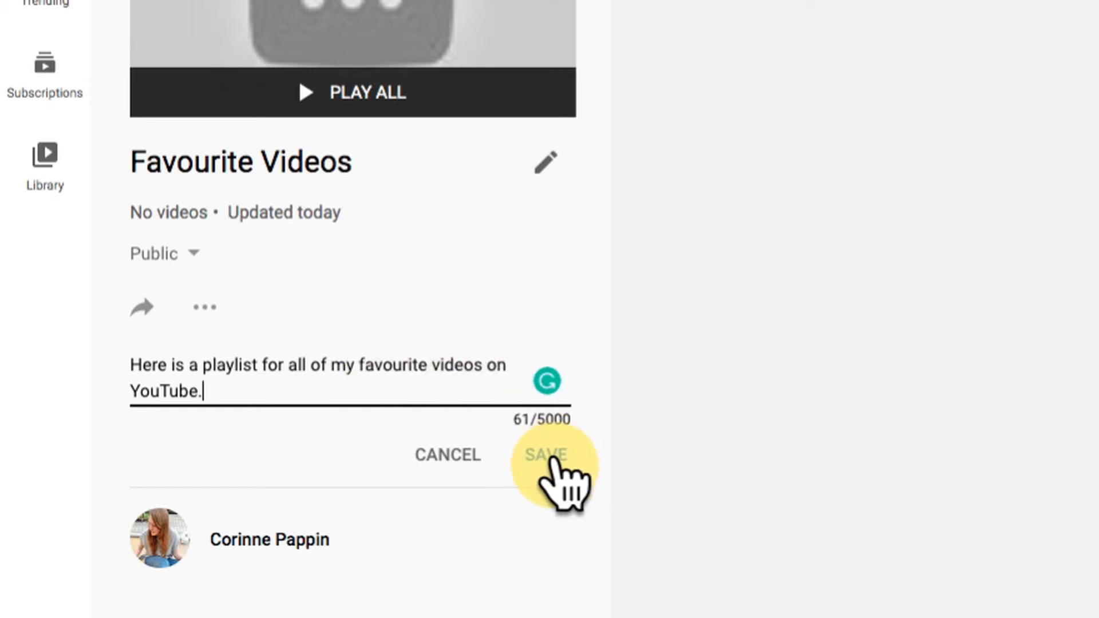
{"action": "left_click", "coordinate": [549, 455]}
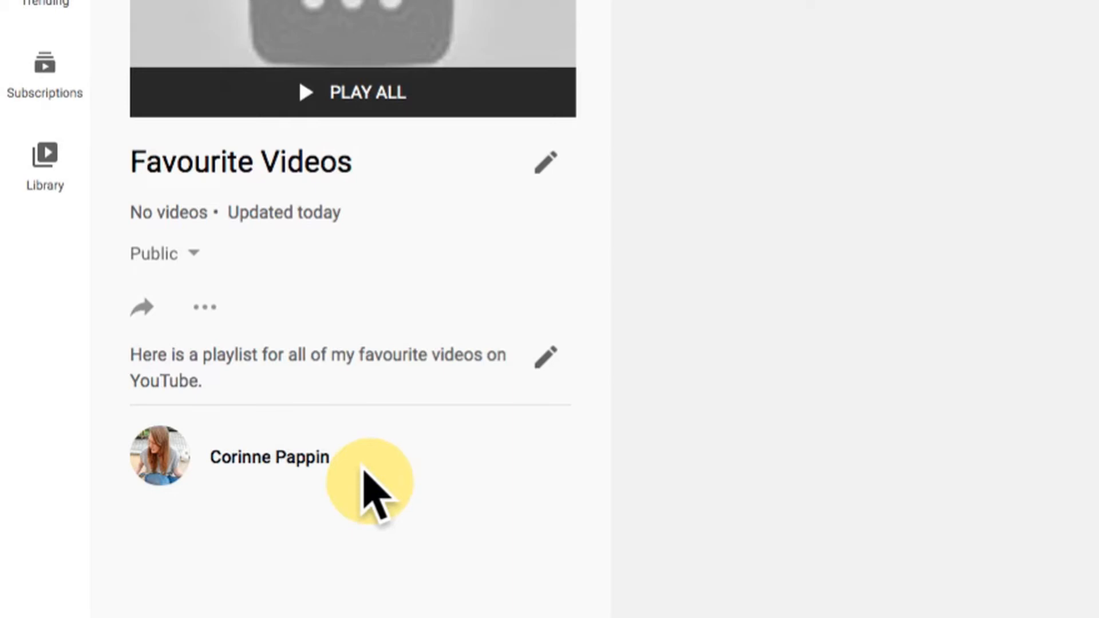
Step: Start adding videos to the playlist, viewing the URL and Your YouTube videos sources before returning to the video search
{"action": "left_click", "coordinate": [204, 309]}
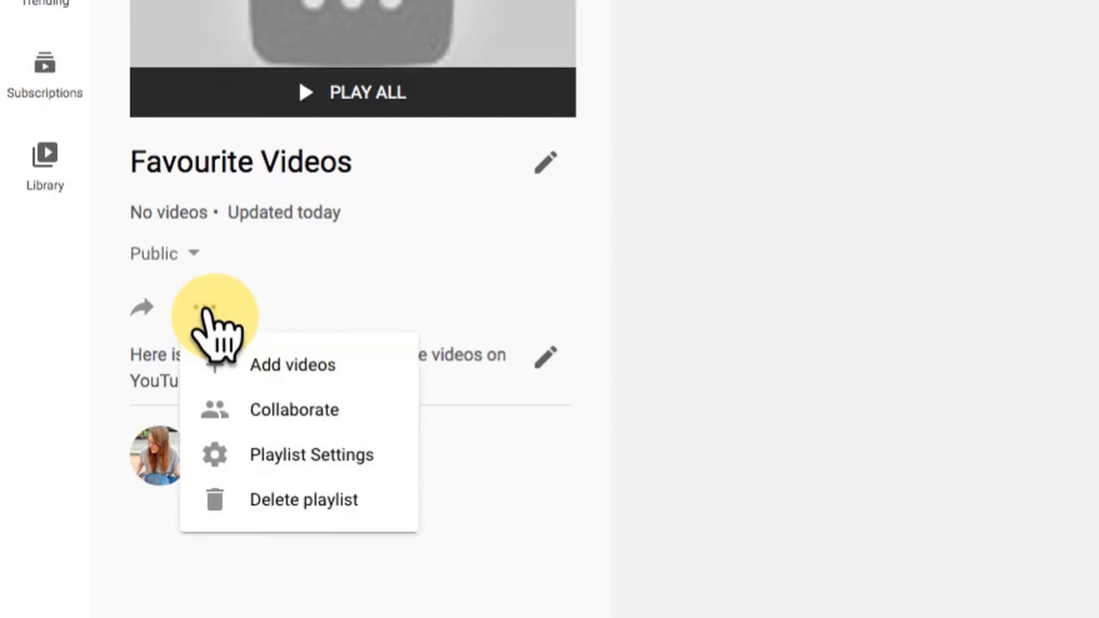
{"action": "left_click", "coordinate": [378, 369]}
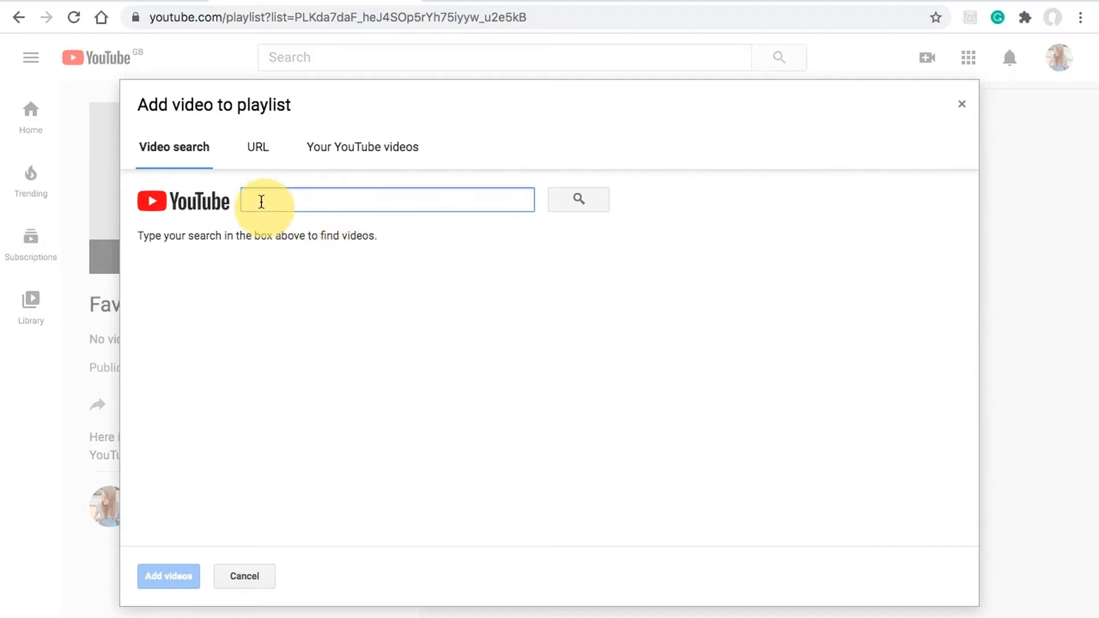
{"action": "left_click", "coordinate": [262, 158]}
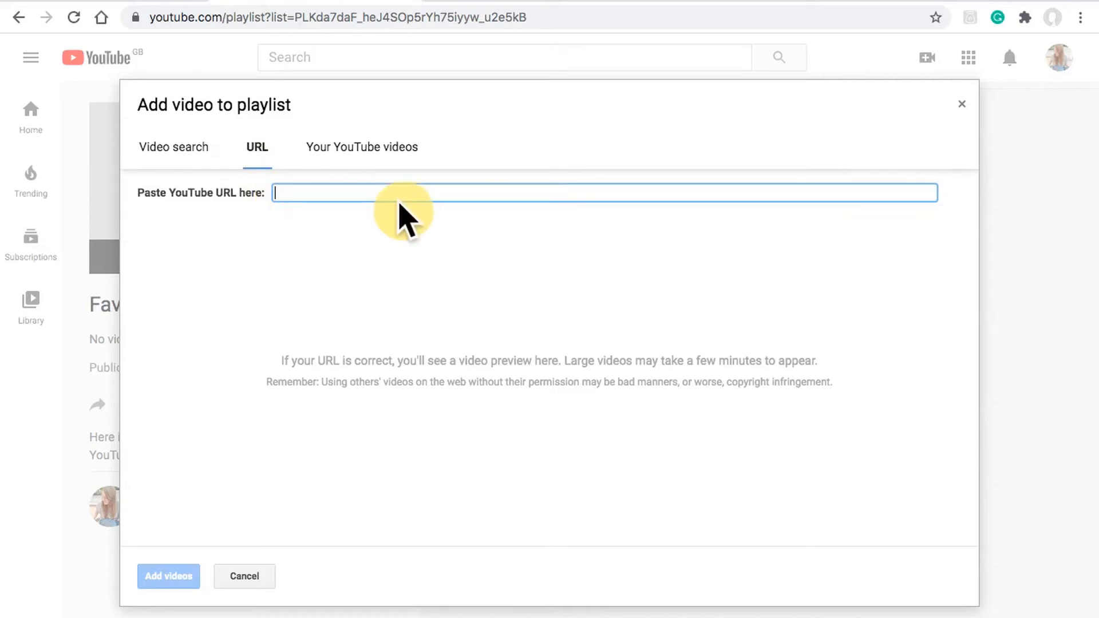
{"action": "left_click", "coordinate": [353, 149]}
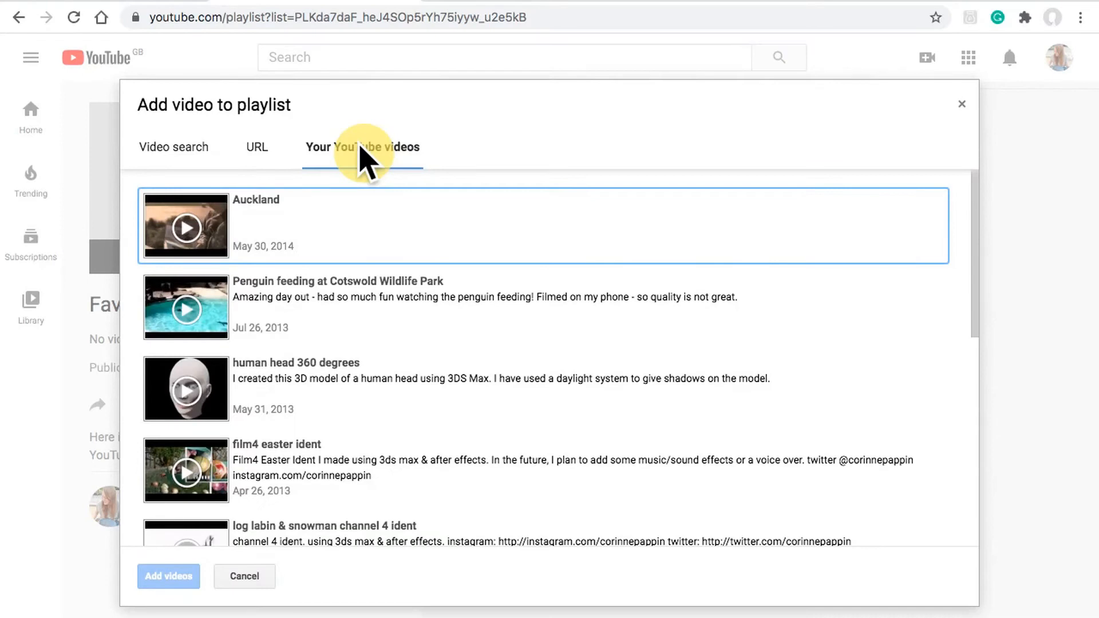
{"action": "left_click", "coordinate": [179, 148]}
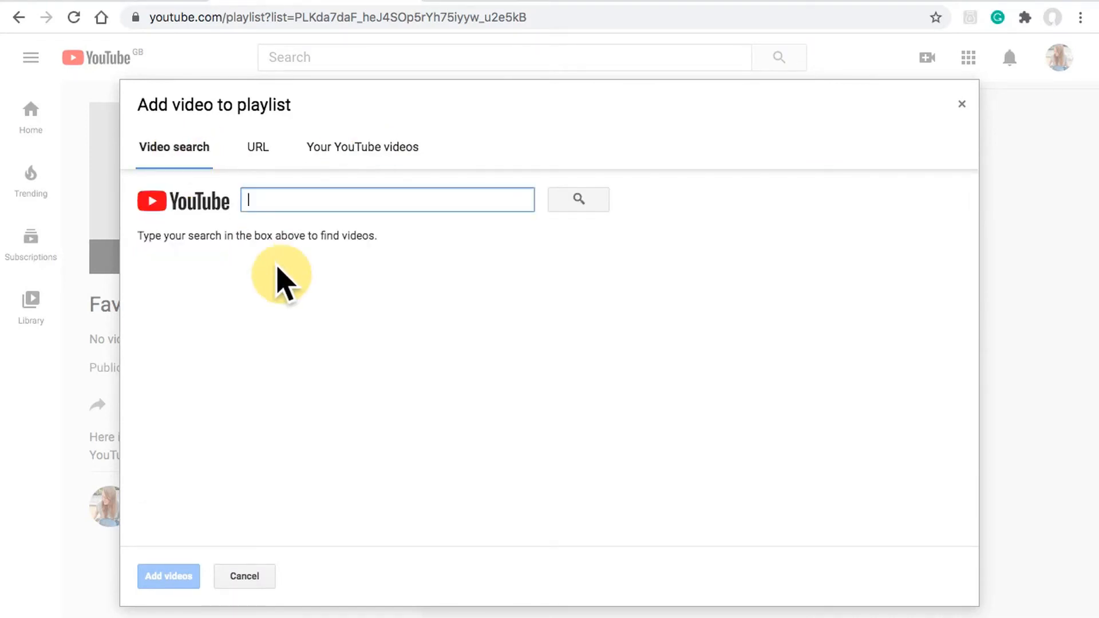
Step: Search YouTube for "babylolathecat" to find videos for the playlist
{"action": "type", "text": "b"}
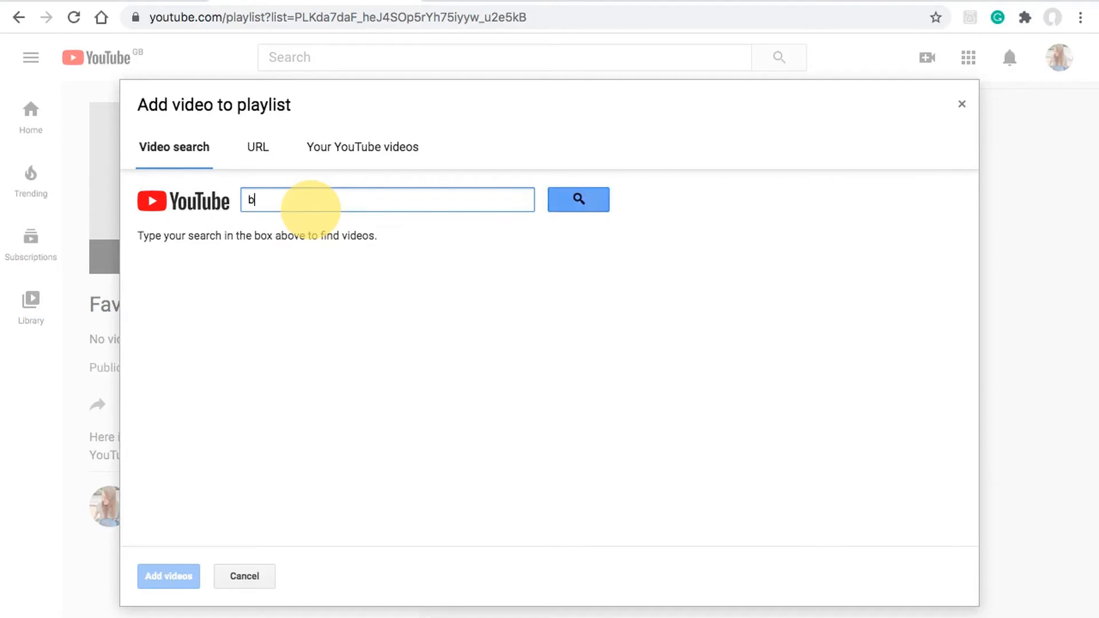
{"action": "type", "text": "abylola"}
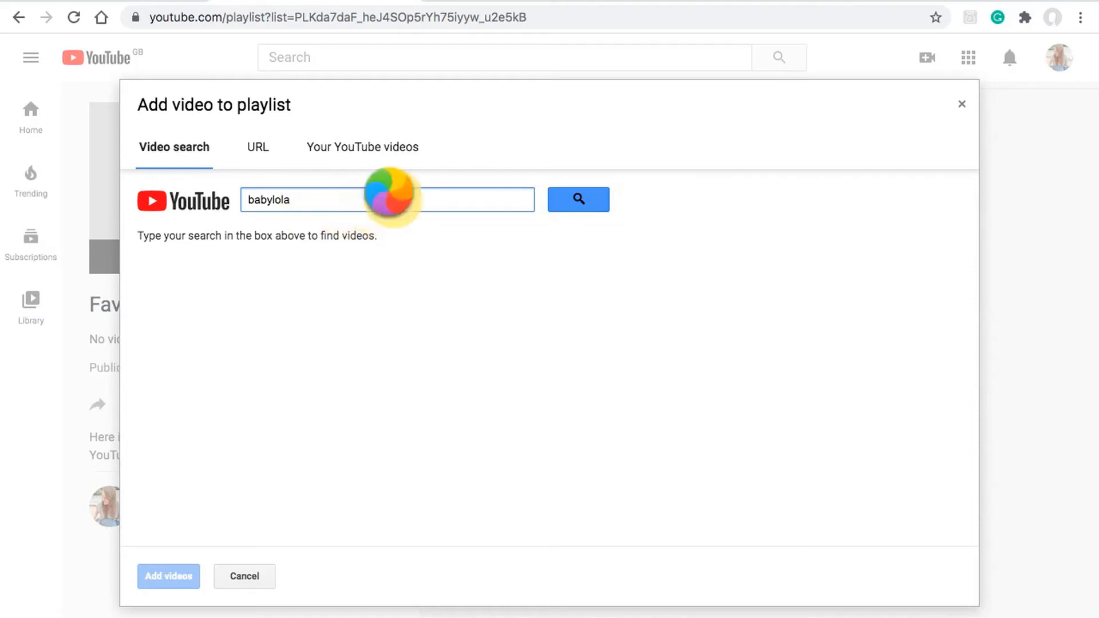
{"action": "type", "text": "cat"}
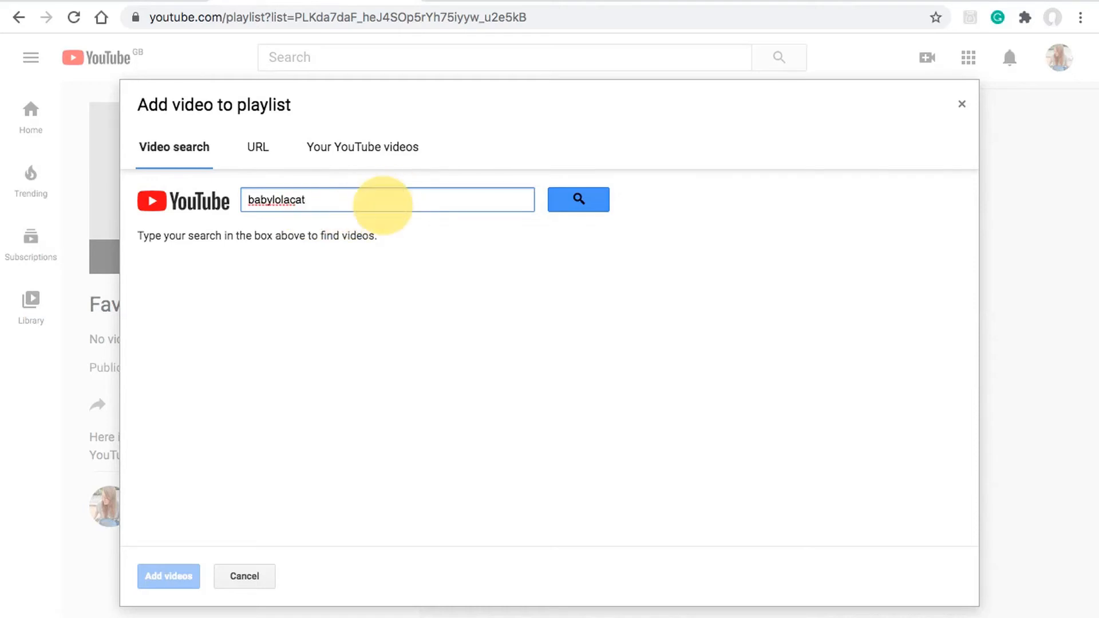
{"action": "key", "text": "Left"}
{"action": "key", "text": "Left"}
{"action": "key", "text": "Left"}
{"action": "type", "text": "the"}
{"action": "left_click", "coordinate": [579, 206]}
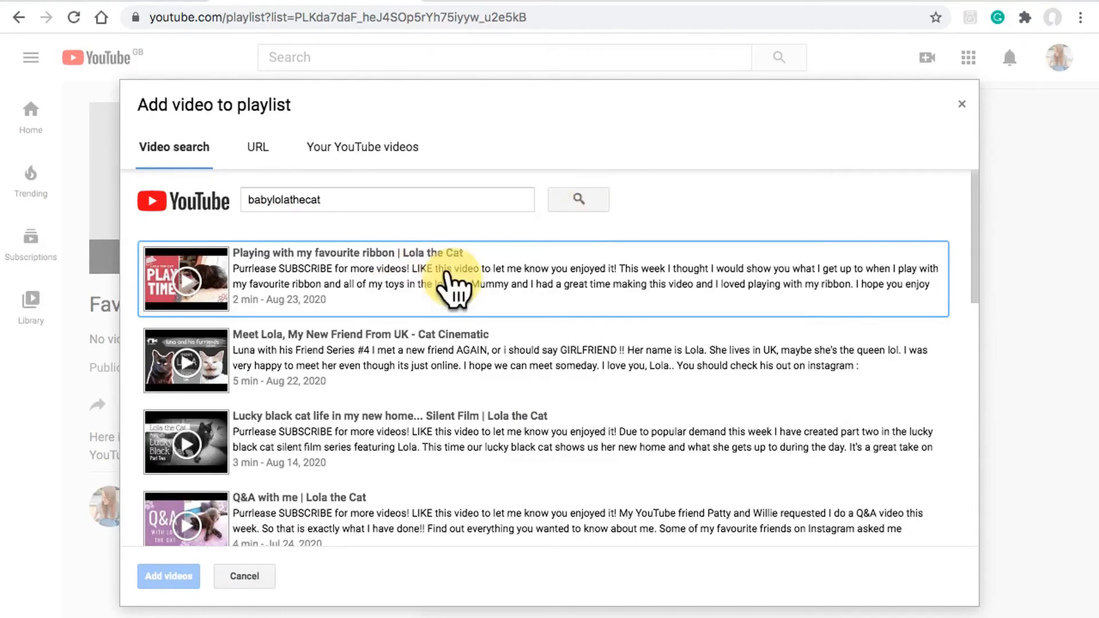
Step: Add the Lola the Cat videos about the favourite ribbon, lucky black cat, Q&A, boyfriend and week in my life to the playlist
{"action": "left_click", "coordinate": [408, 281]}
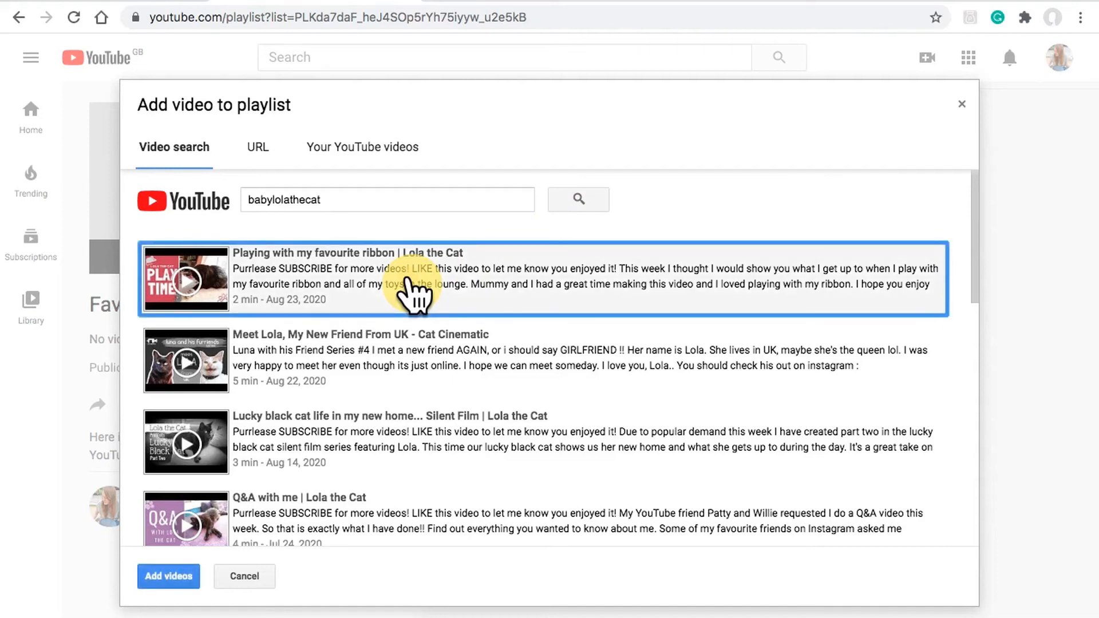
{"action": "left_click", "coordinate": [355, 444]}
{"action": "left_click", "coordinate": [342, 507]}
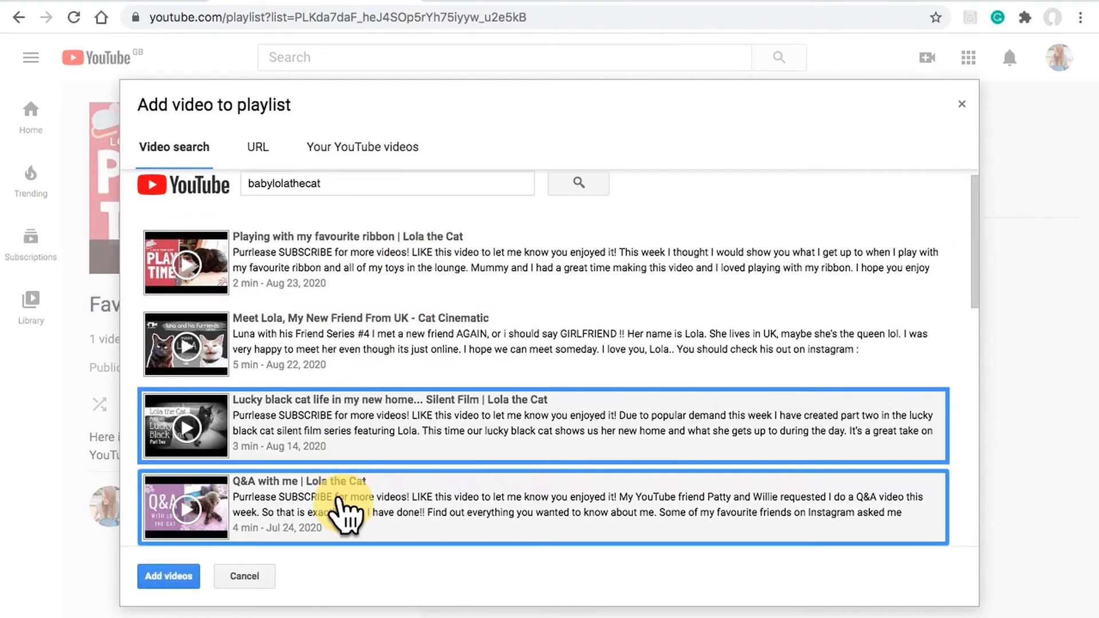
{"action": "scroll", "coordinate": [344, 515], "scroll_direction": "down", "scroll_amount": 3}
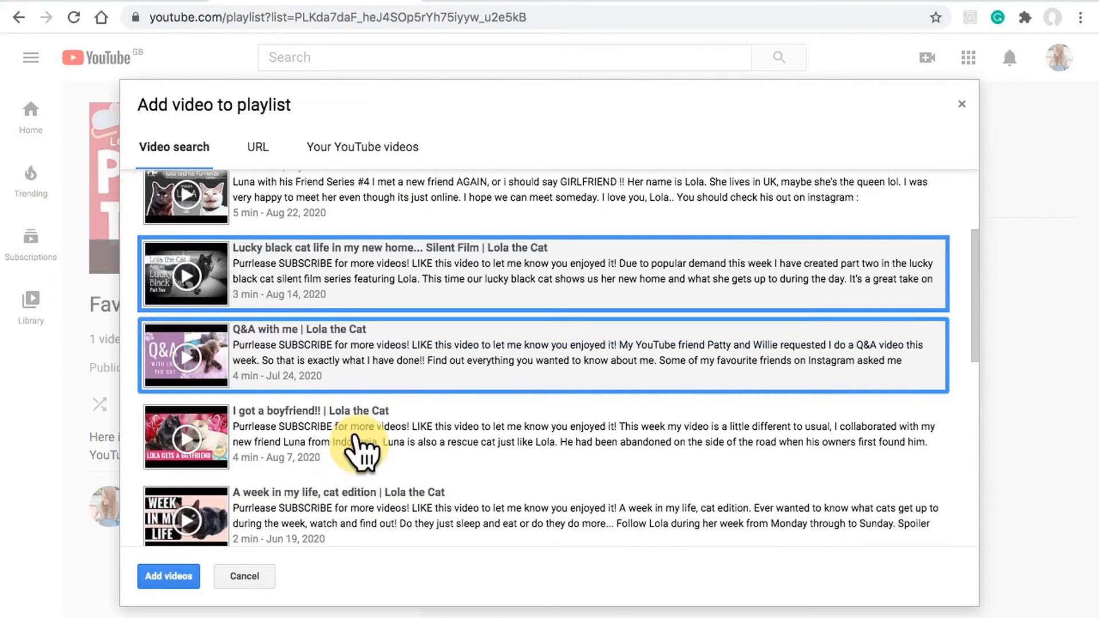
{"action": "left_click", "coordinate": [361, 443]}
{"action": "left_click", "coordinate": [361, 526]}
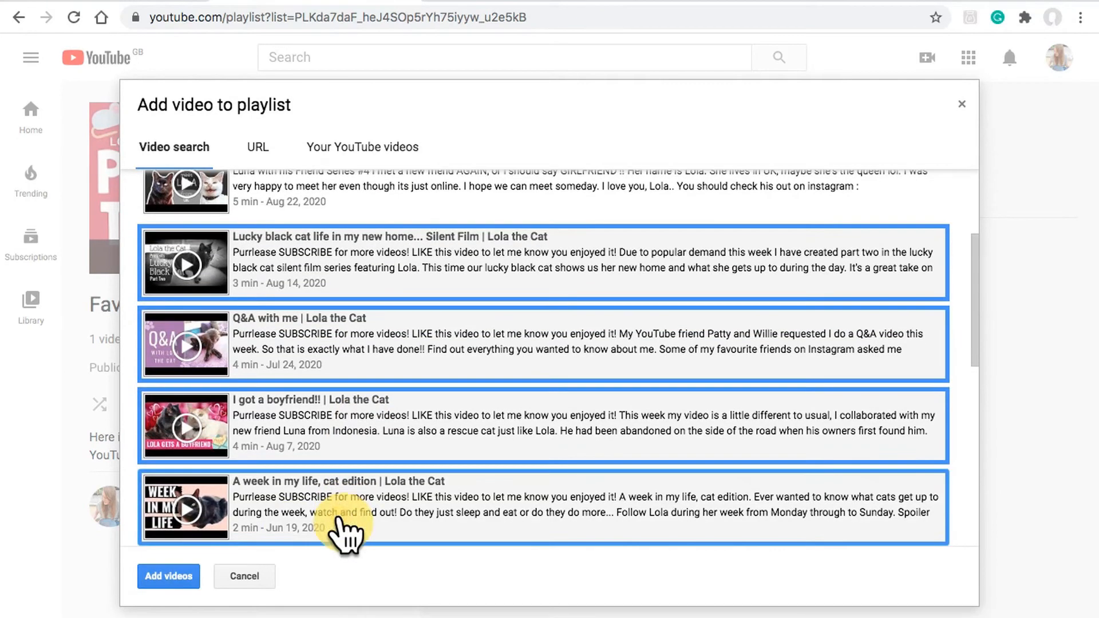
{"action": "left_click", "coordinate": [166, 576]}
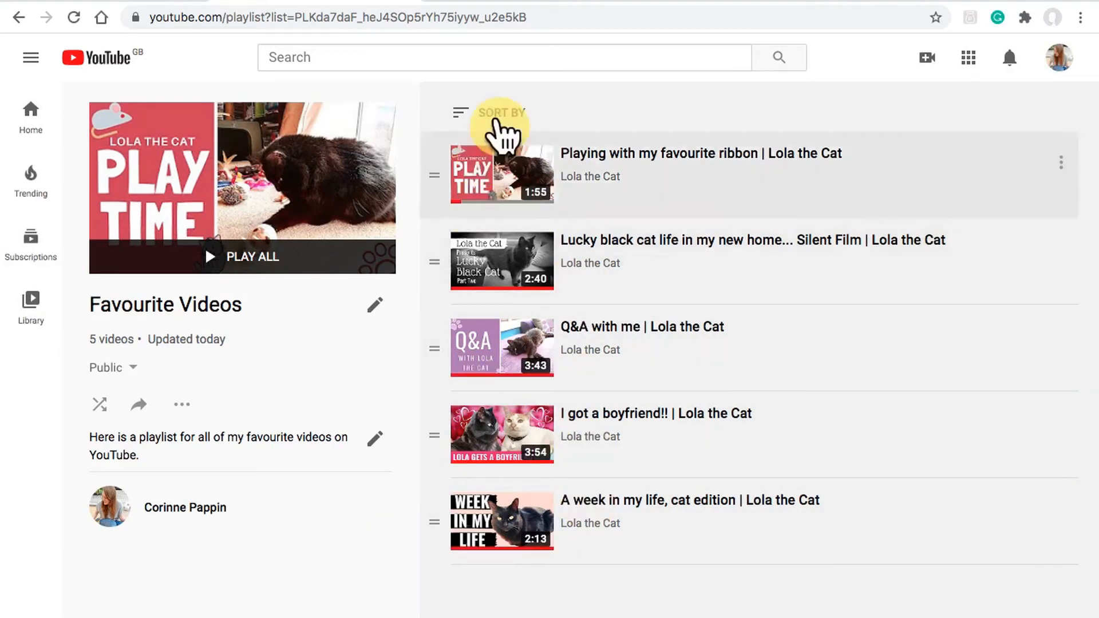
Step: Sort the playlist's videos by date published, newest first
{"action": "left_click", "coordinate": [495, 118]}
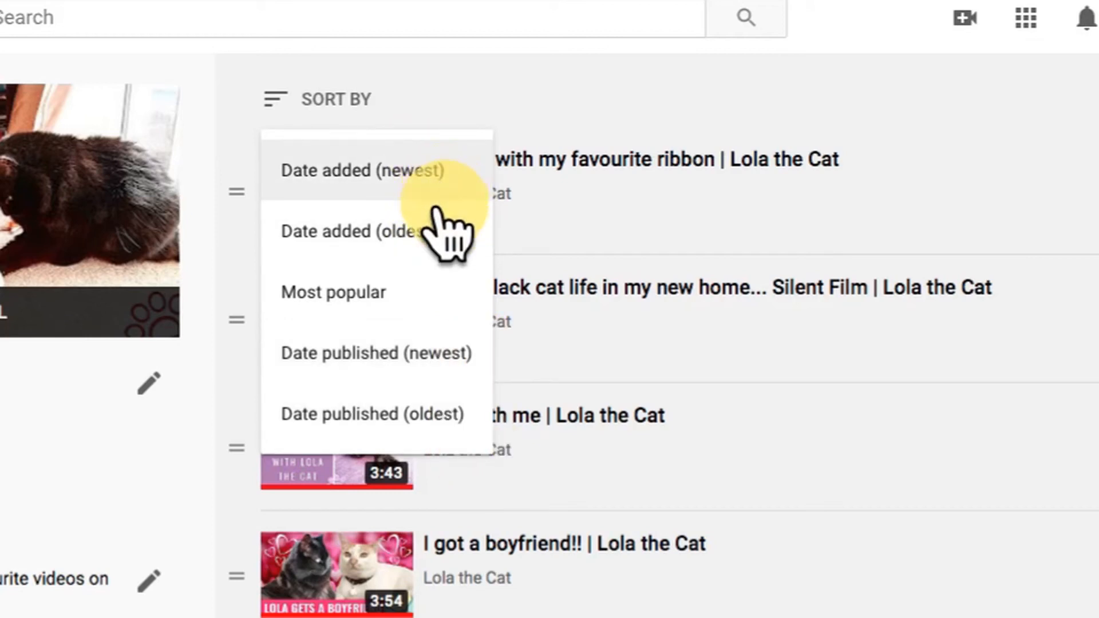
{"action": "left_click", "coordinate": [450, 355]}
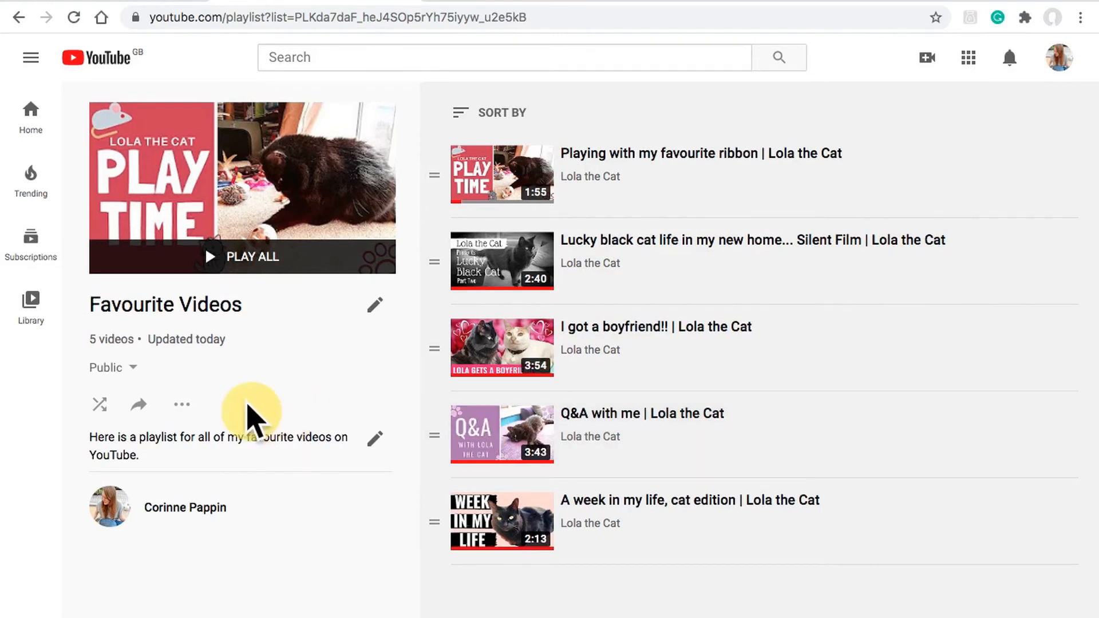
Step: View the playlist's sharing options and the playlists that all its videos can be saved to, leaving both without choosing anything
{"action": "left_click", "coordinate": [141, 405]}
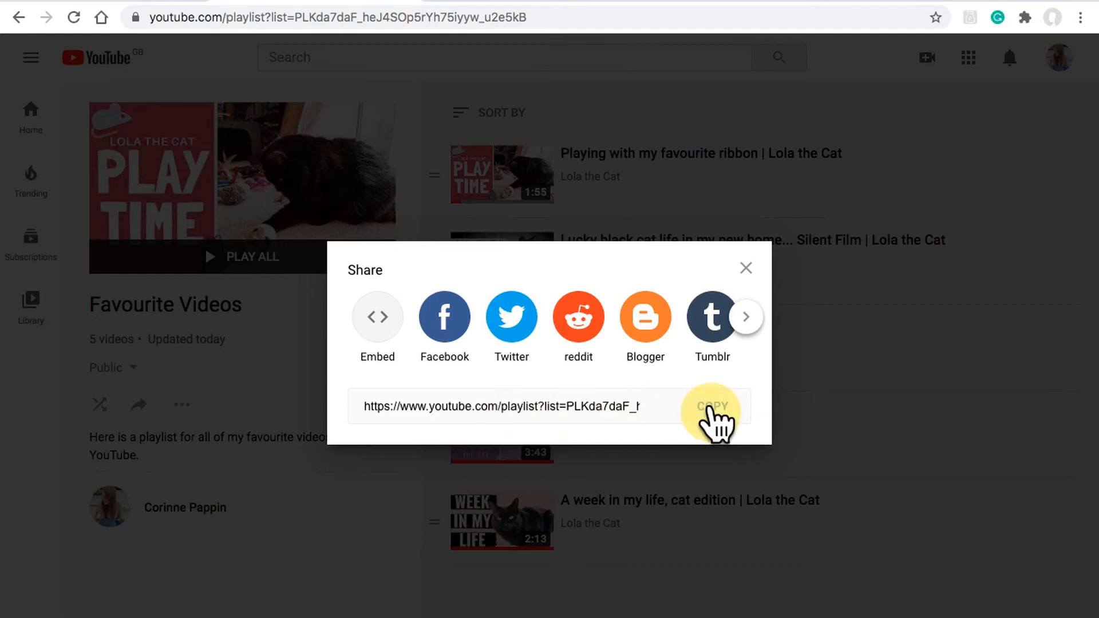
{"action": "left_click", "coordinate": [746, 262]}
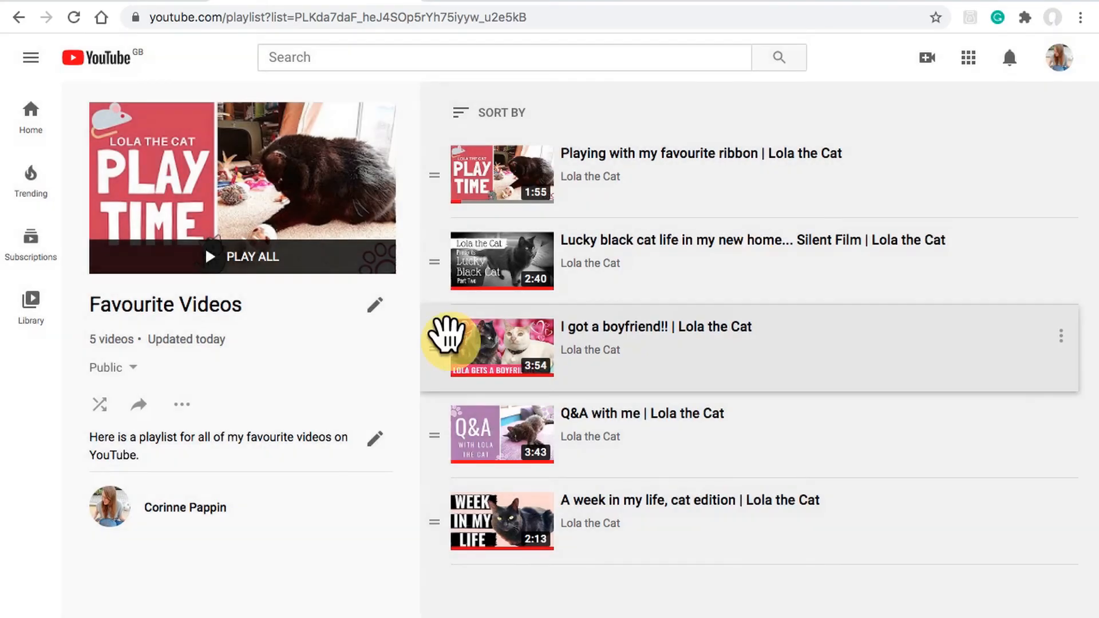
{"action": "left_click", "coordinate": [182, 407]}
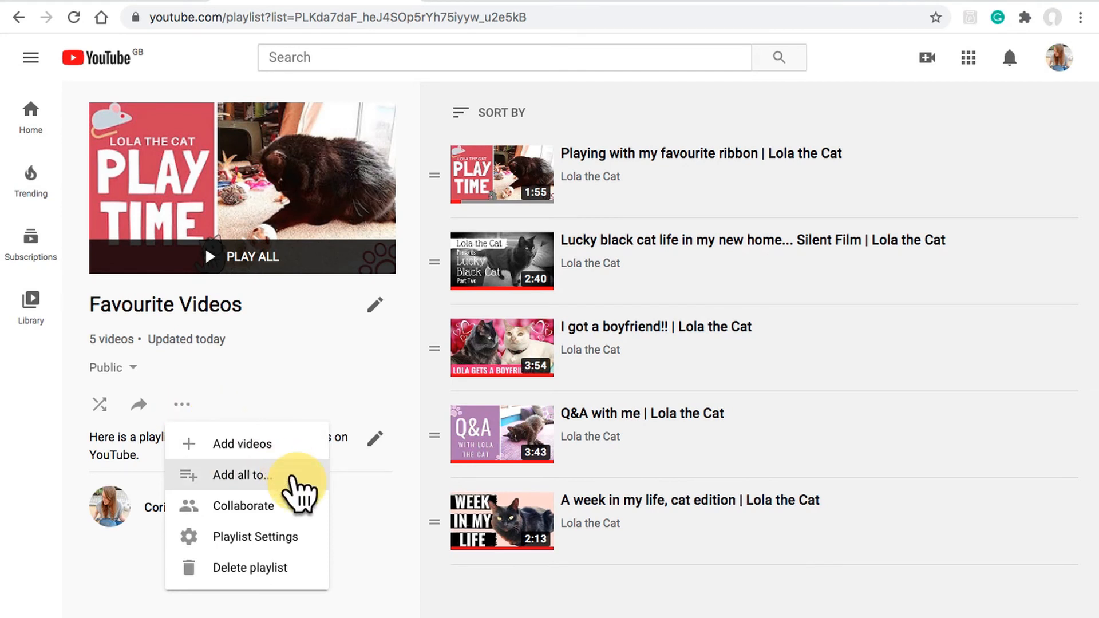
{"action": "left_click", "coordinate": [298, 481]}
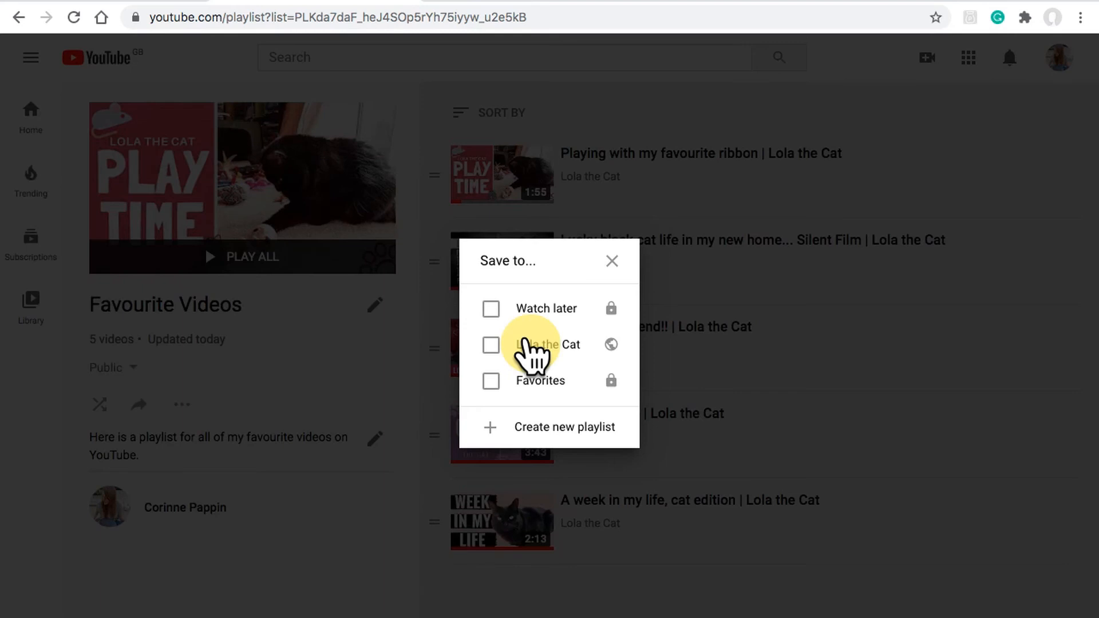
{"action": "left_click", "coordinate": [611, 262]}
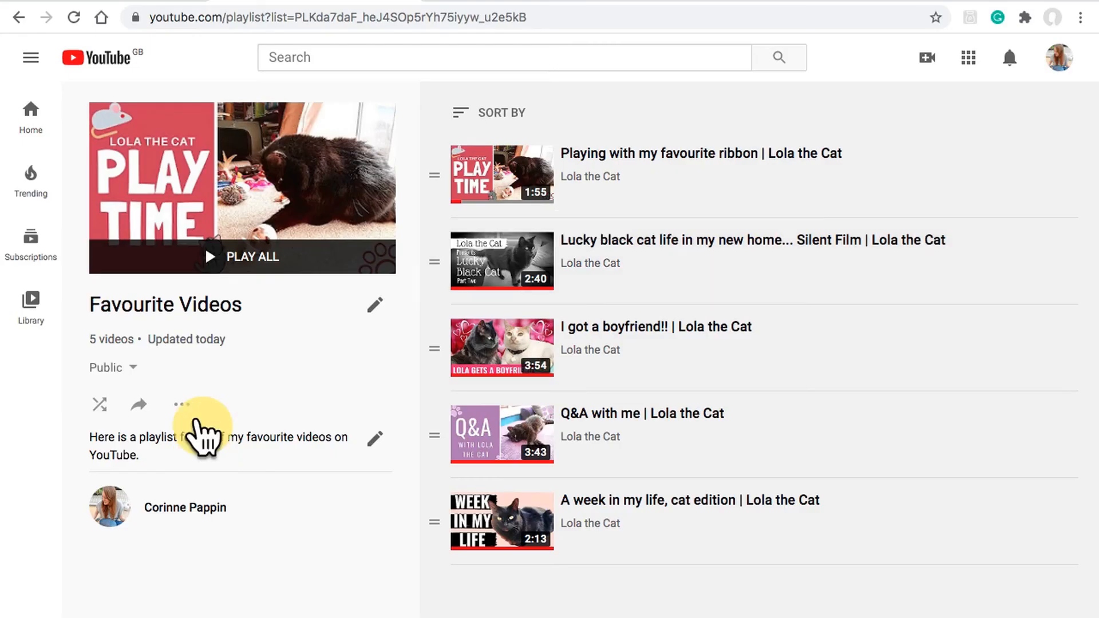
Step: Enable collaboration so that collaborators can add videos to the playlist, with new collaborators allowed
{"action": "left_click", "coordinate": [182, 404]}
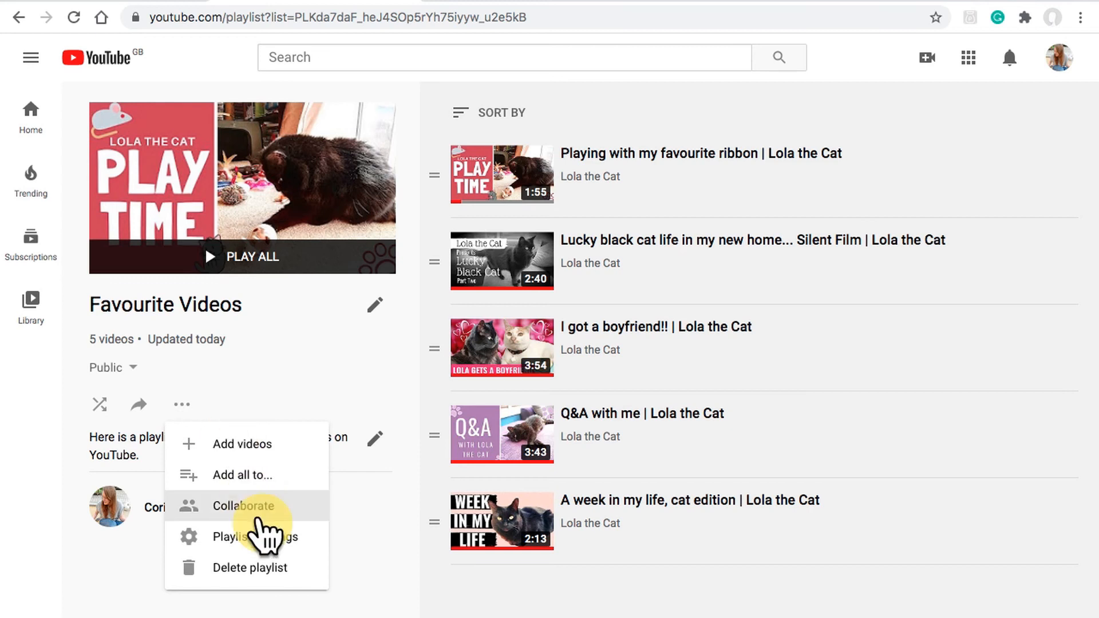
{"action": "left_click", "coordinate": [269, 507]}
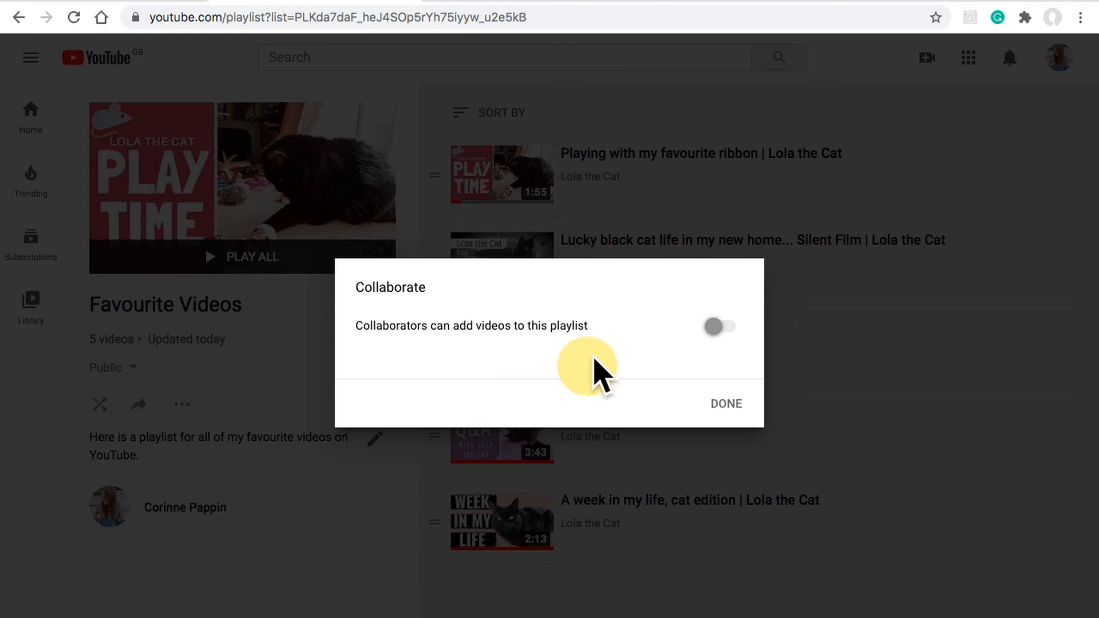
{"action": "left_click", "coordinate": [720, 329]}
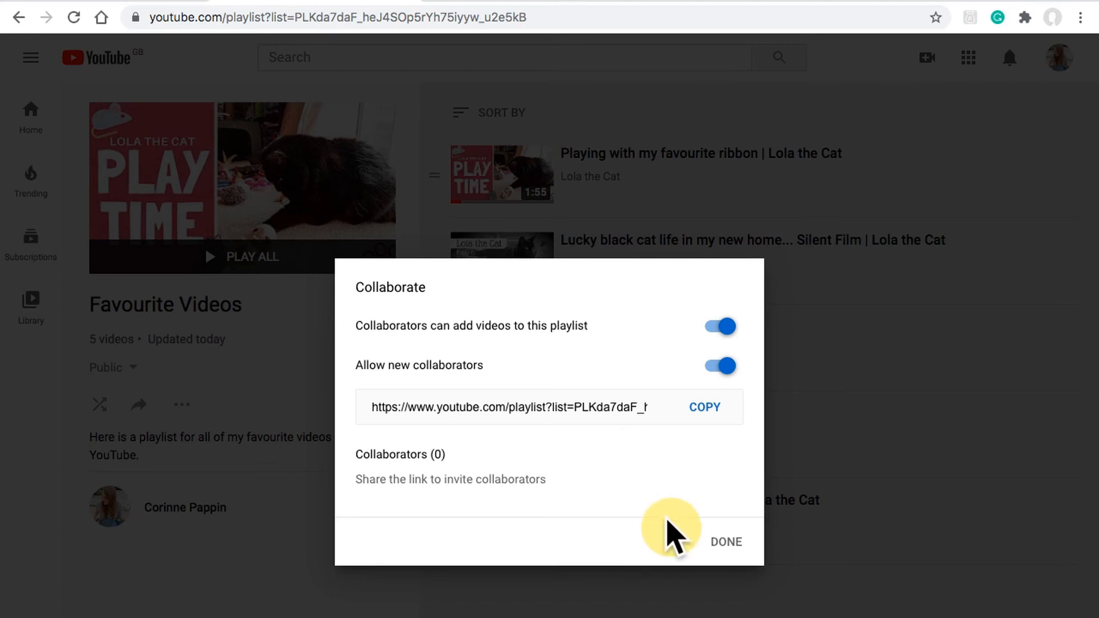
{"action": "left_click", "coordinate": [725, 541]}
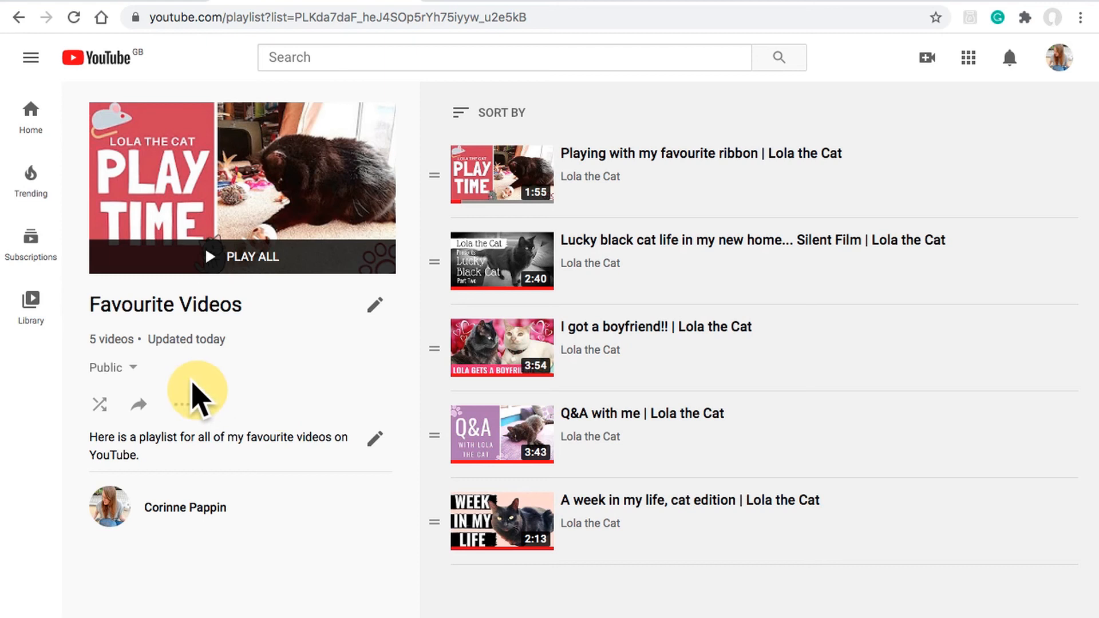
Step: In the playlist settings, keep embedding allowed and turn on adding new videos to the top of the playlist
{"action": "left_click", "coordinate": [183, 404]}
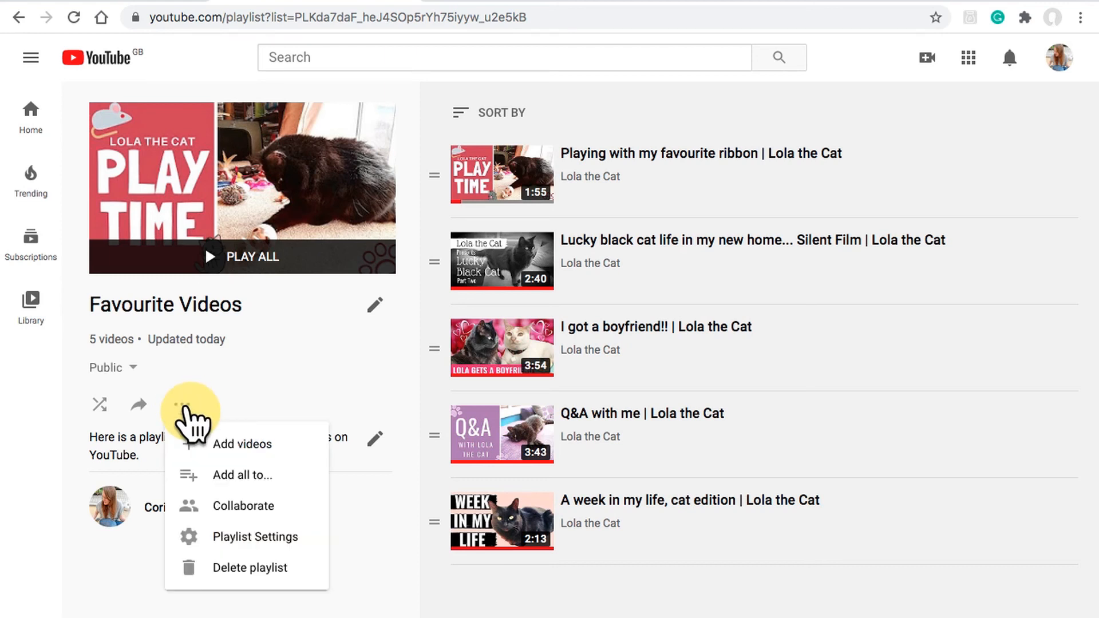
{"action": "left_click", "coordinate": [305, 544]}
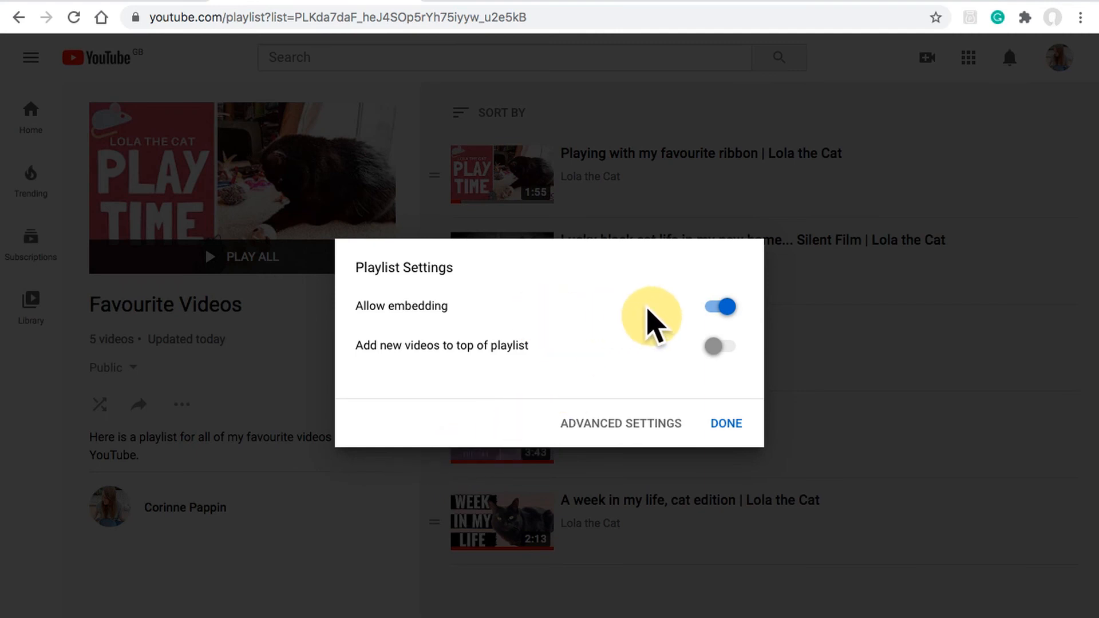
{"action": "left_click", "coordinate": [717, 307]}
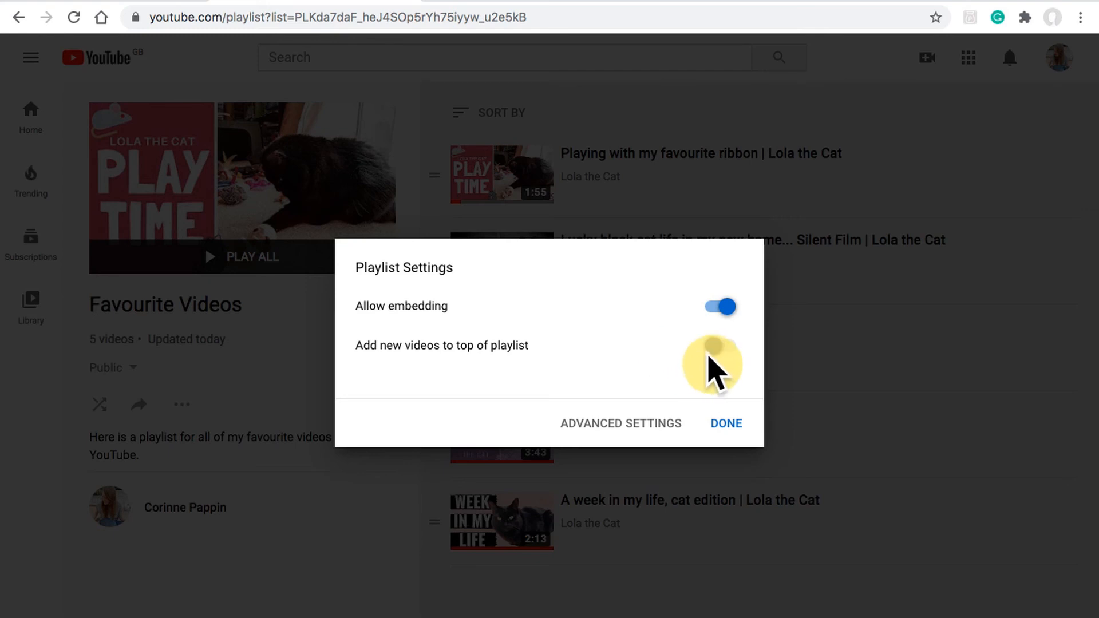
{"action": "left_click", "coordinate": [722, 347]}
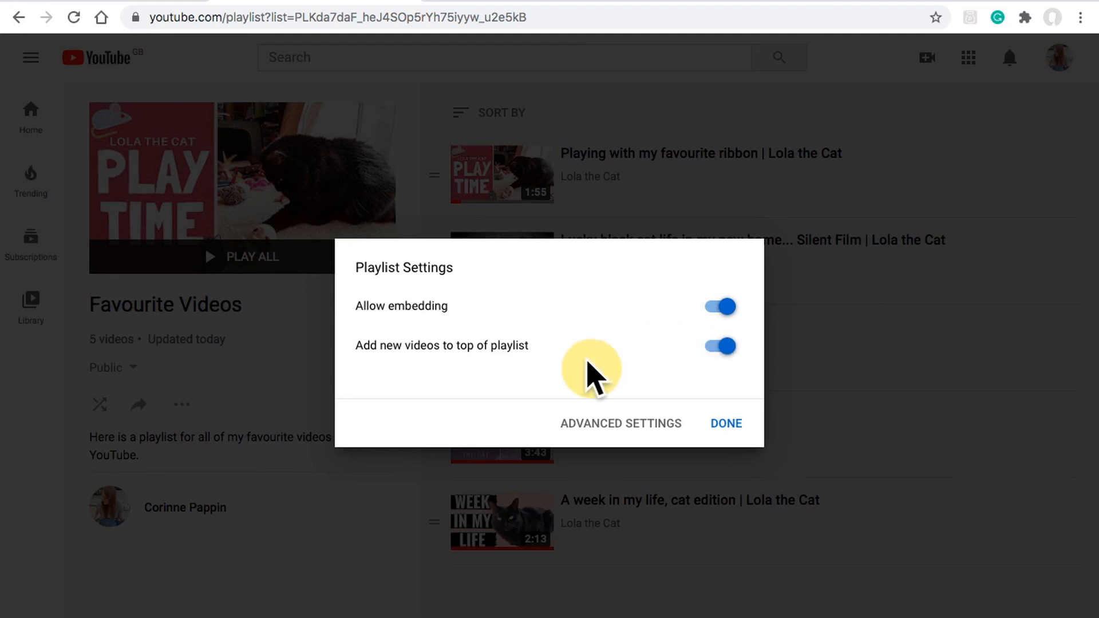
{"action": "left_click", "coordinate": [720, 347]}
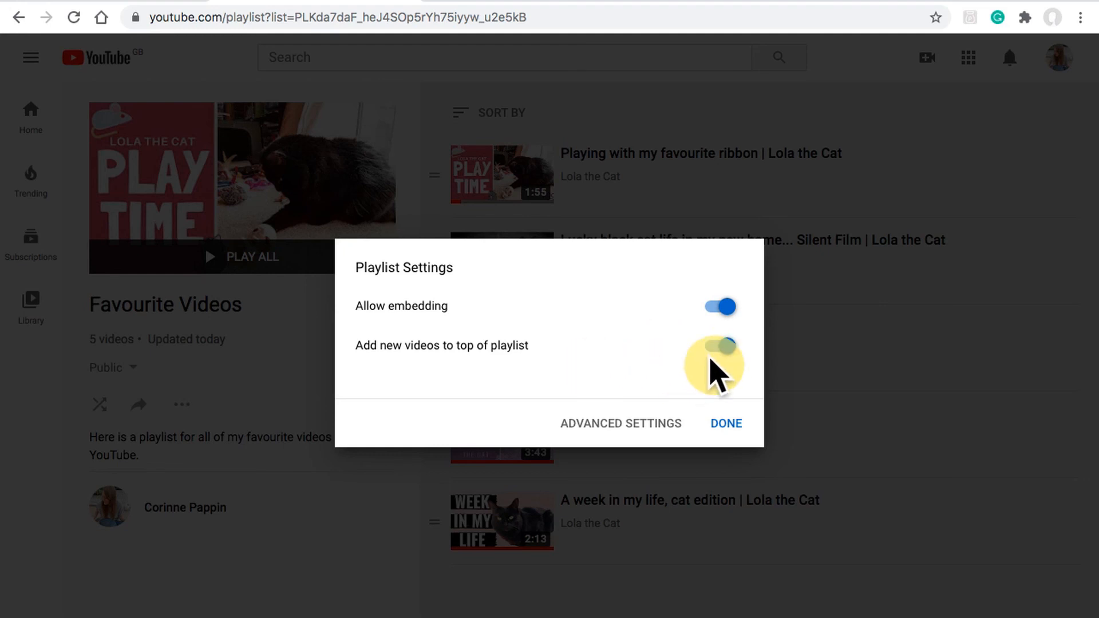
{"action": "left_click", "coordinate": [727, 423]}
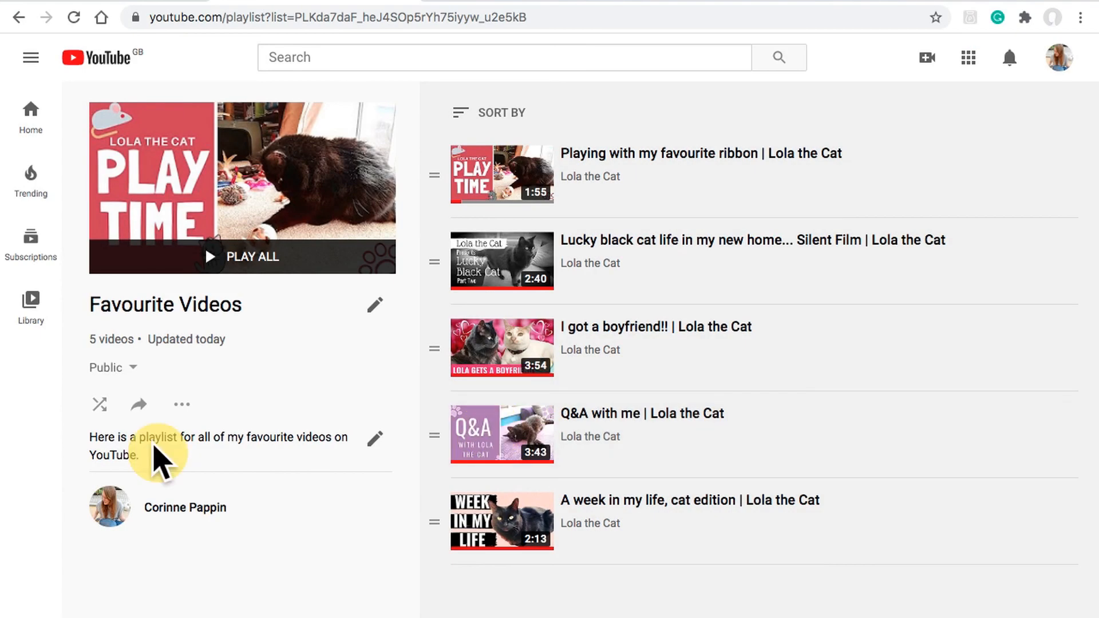